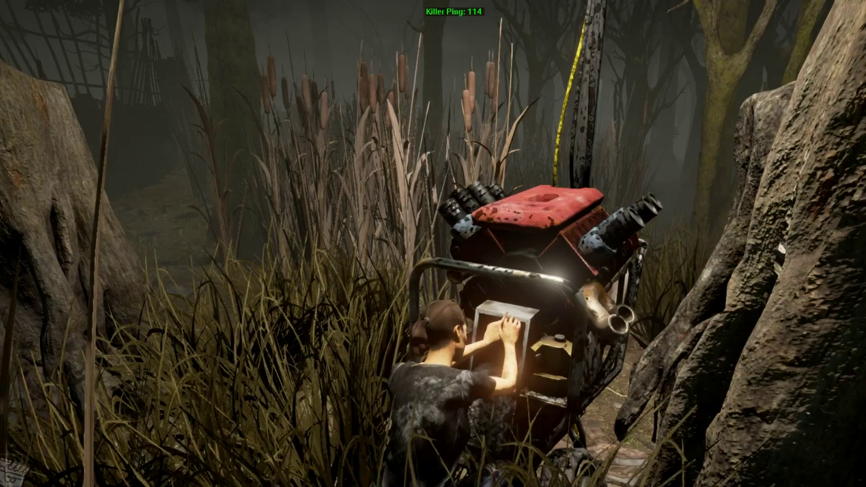
key(a)
key(w)
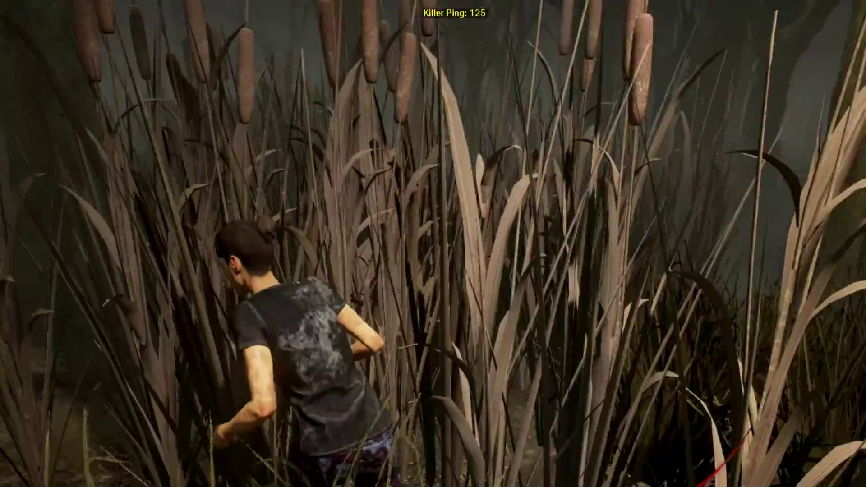
key(w)
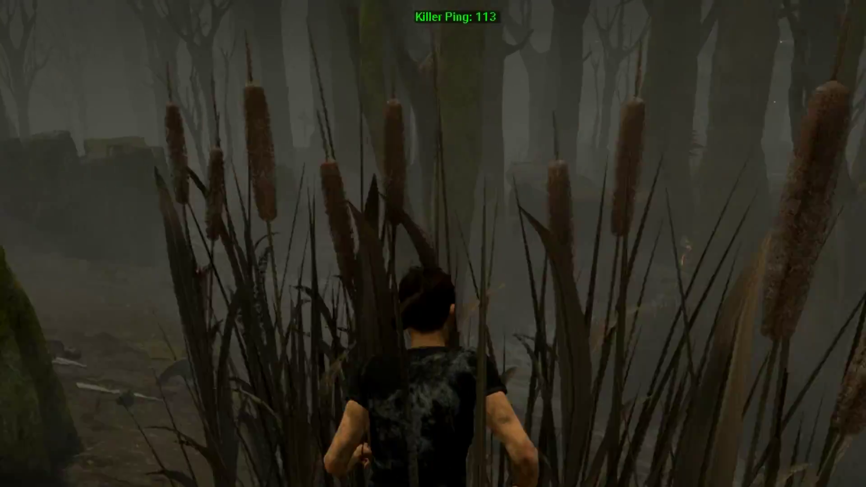
key(w)
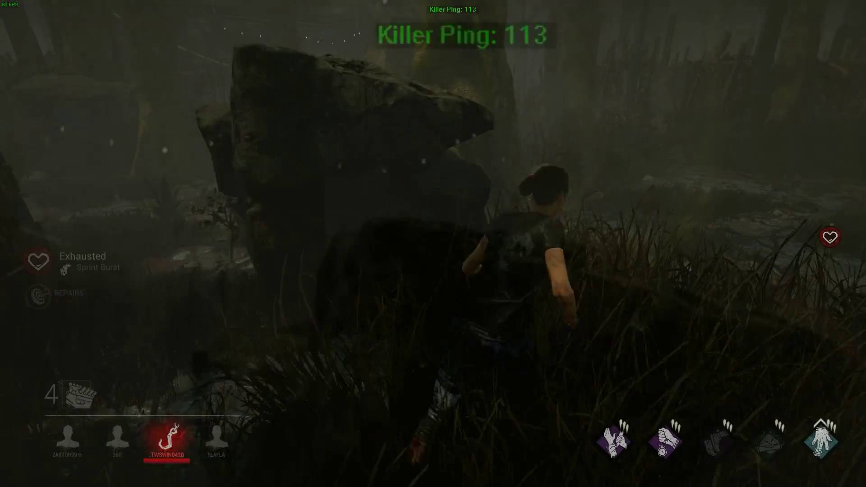
key(w)
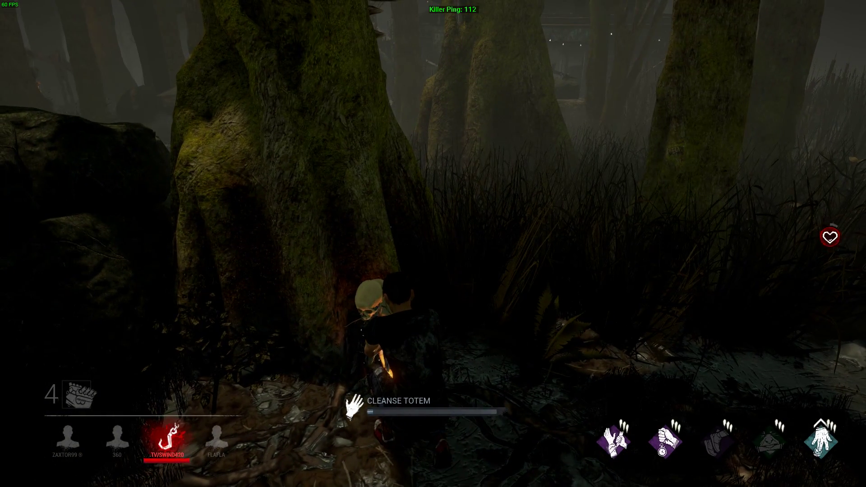
drag(433, 243, 343, 244)
drag(433, 244, 302, 243)
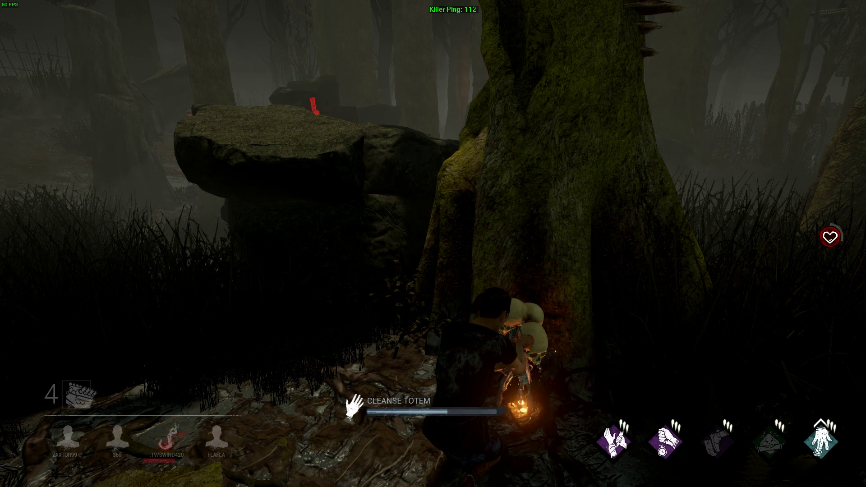
drag(433, 243, 456, 244)
key(d)
key(shift+w)
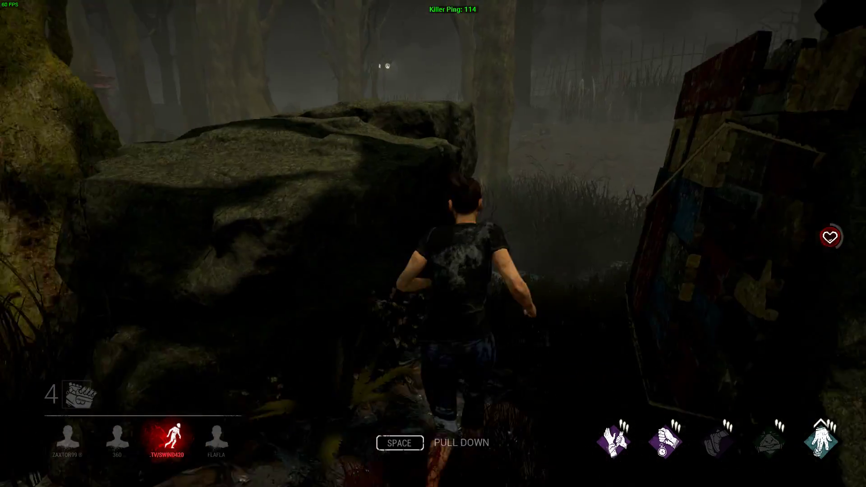
key(space)
key(shift+w)
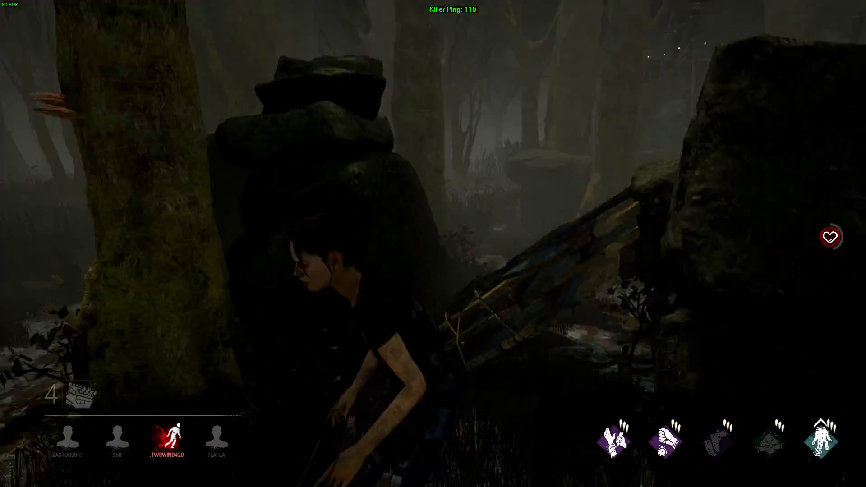
key(shift+w)
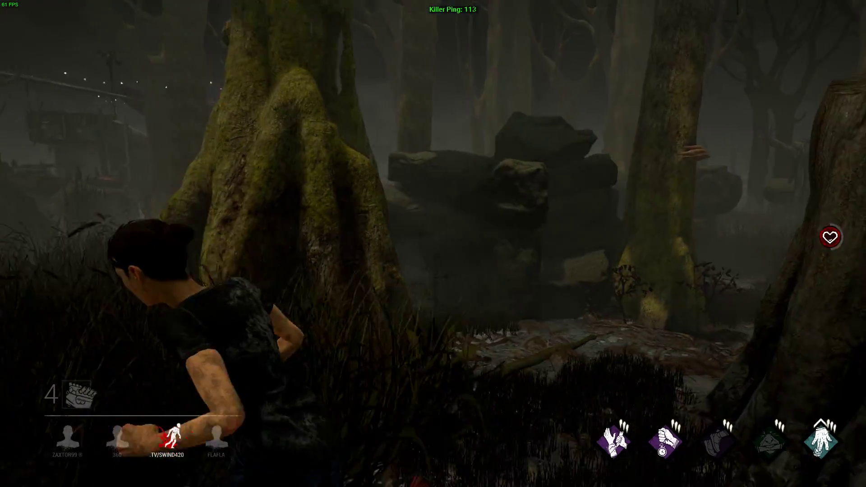
key(shift+w)
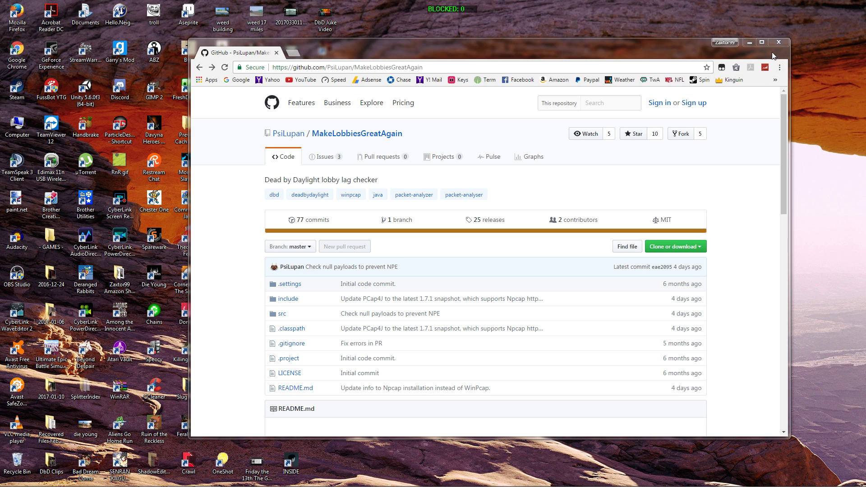
- Maximize the browser, follow the Npcap link in the MakeLobbiesGreatAgain README and download the Npcap 0.86 installer
click(762, 42)
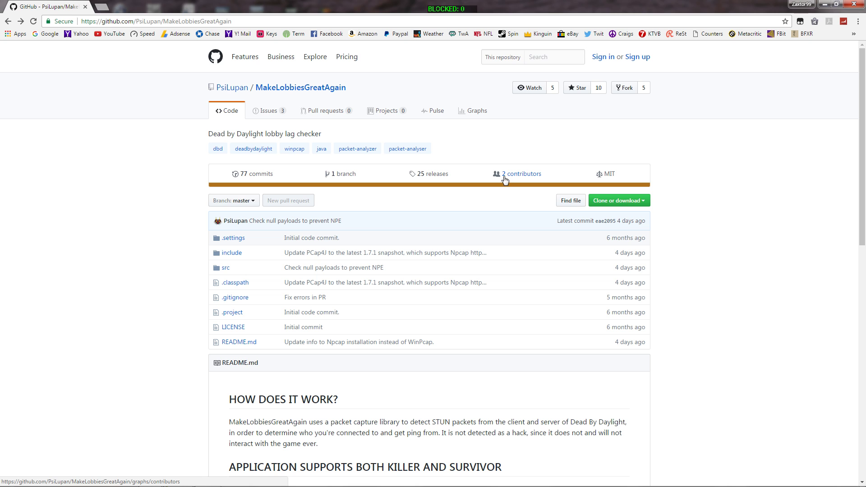
scroll(549, 199, down, 7)
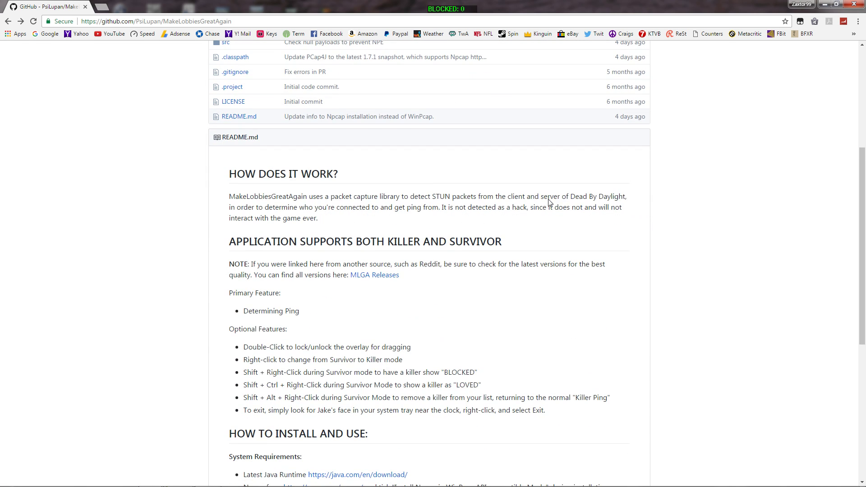
scroll(549, 199, down, 4)
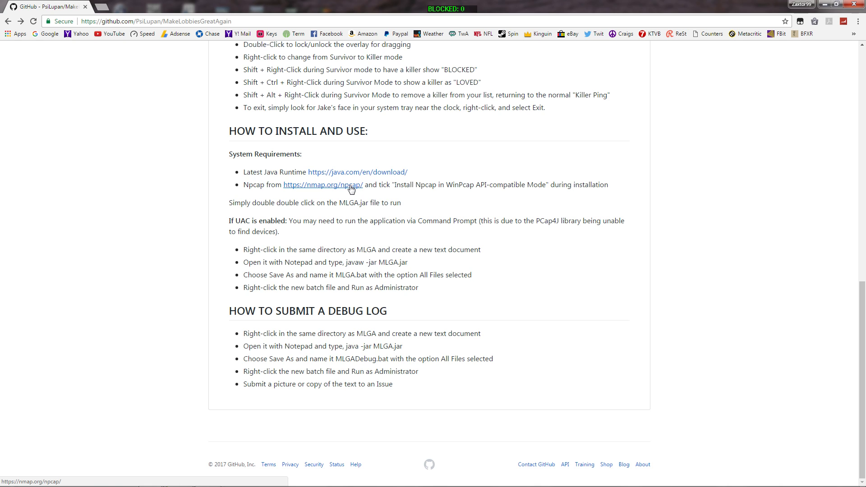
click(351, 185)
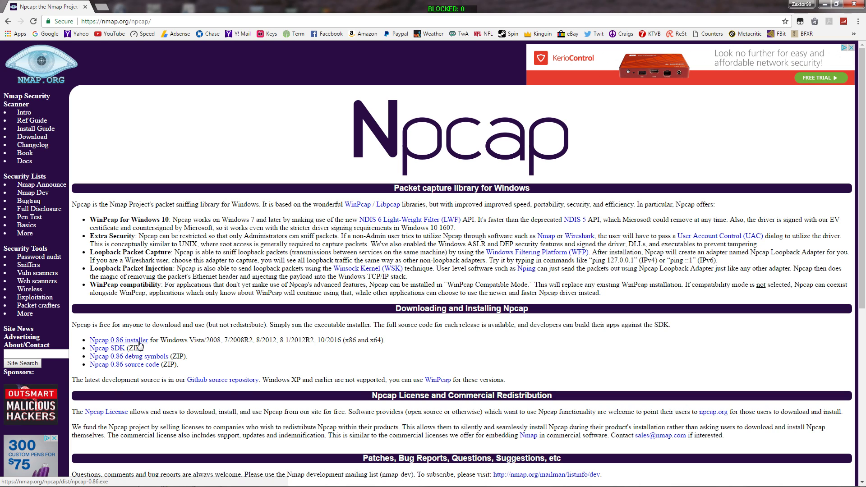
click(140, 345)
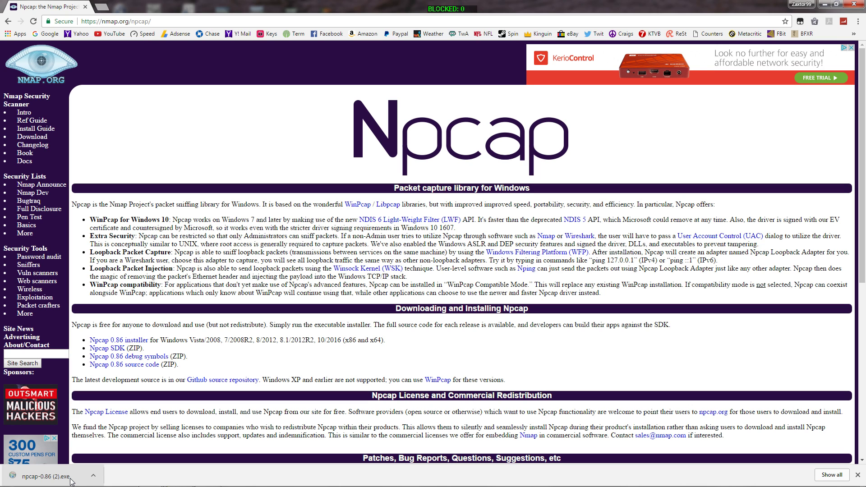
- Run the downloaded Npcap 0.86 installer, allow it to make changes and agree to the reinstall
click(70, 481)
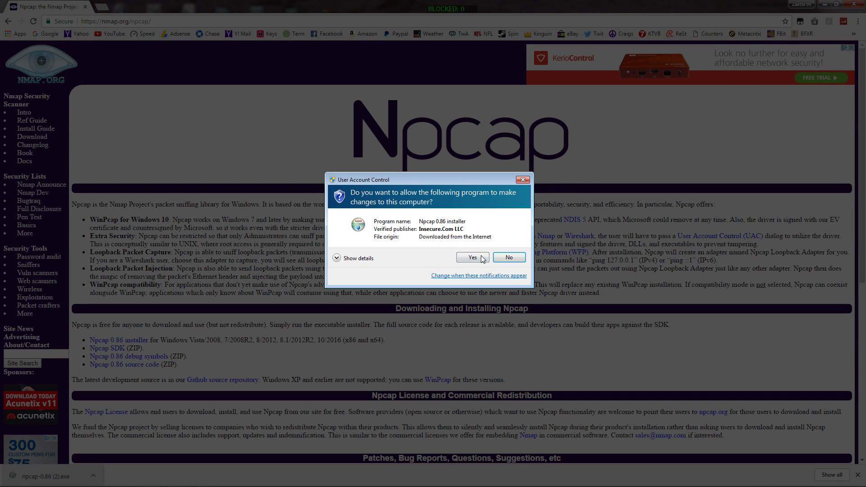
click(473, 257)
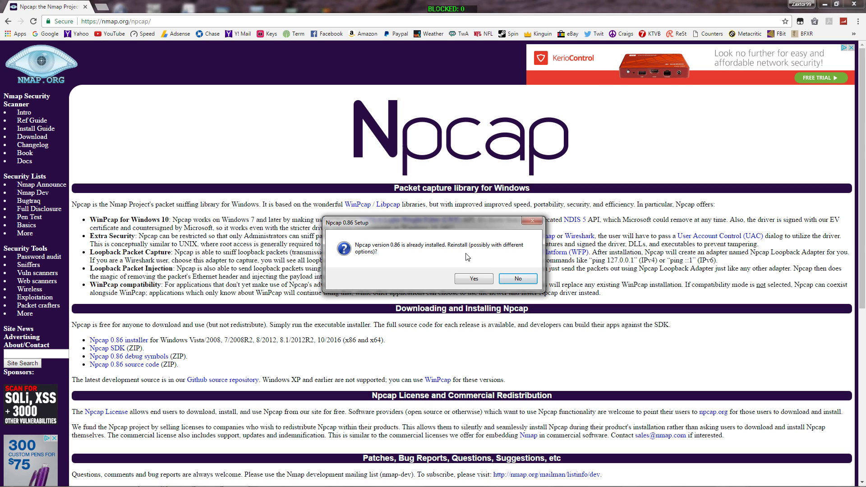
click(472, 279)
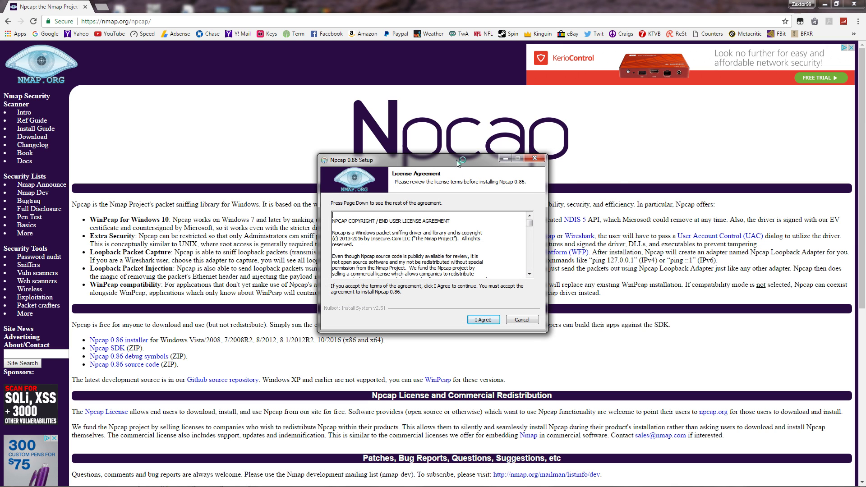
- Look through the Npcap license agreement and accept it
drag(450, 174, 539, 170)
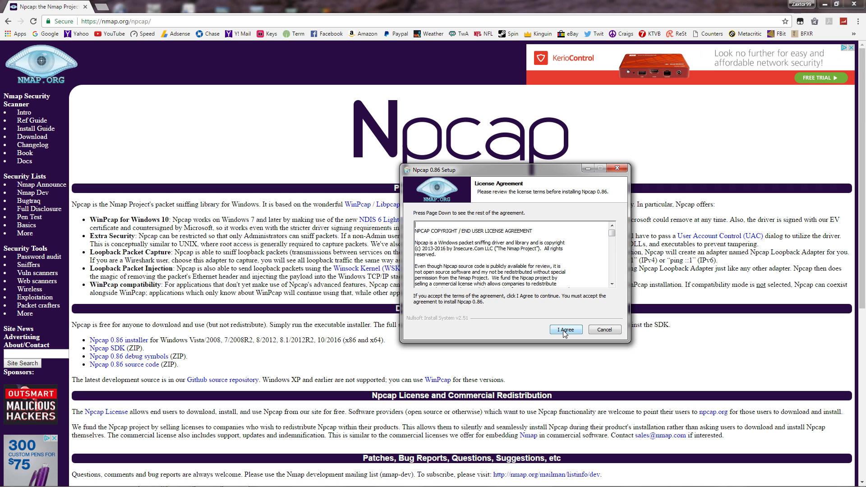
drag(612, 233, 614, 270)
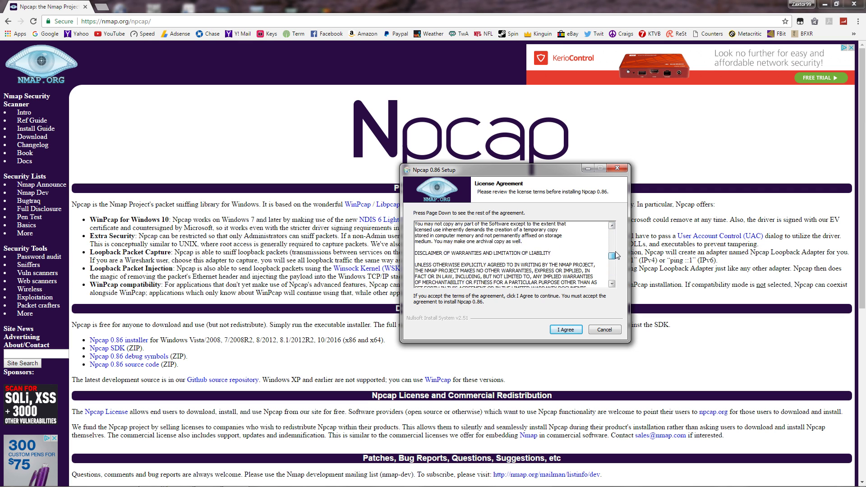
scroll(616, 255, up, 3)
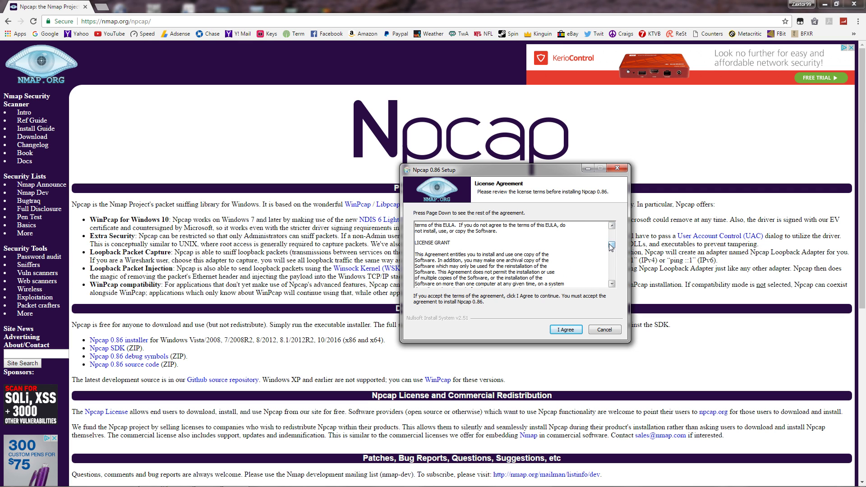
scroll(611, 247, down, 9)
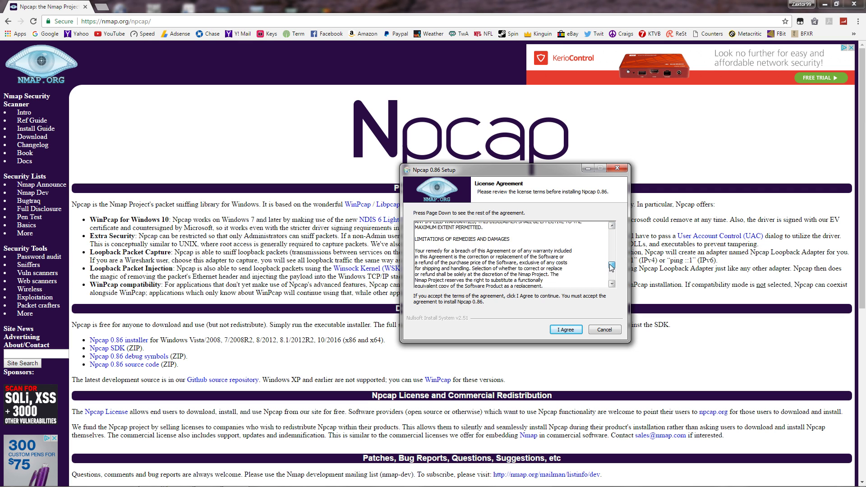
click(565, 330)
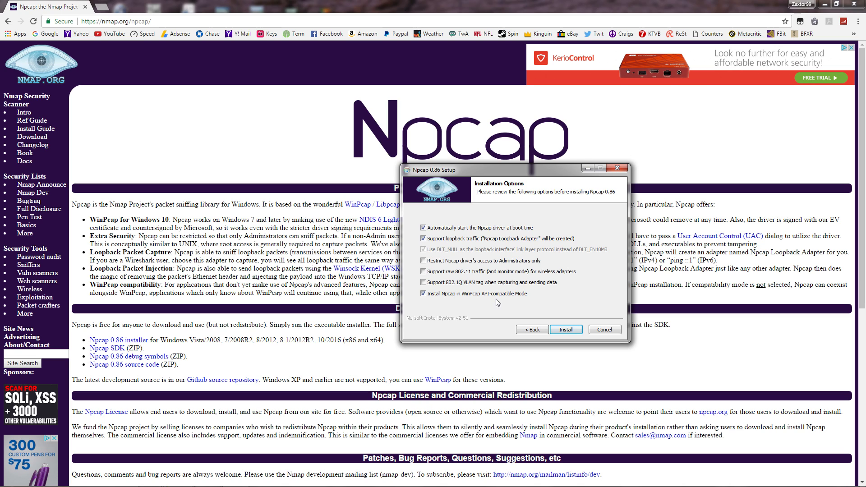
- Install Npcap with WinPcap API-compatible Mode ticked and finish the setup wizard
click(564, 332)
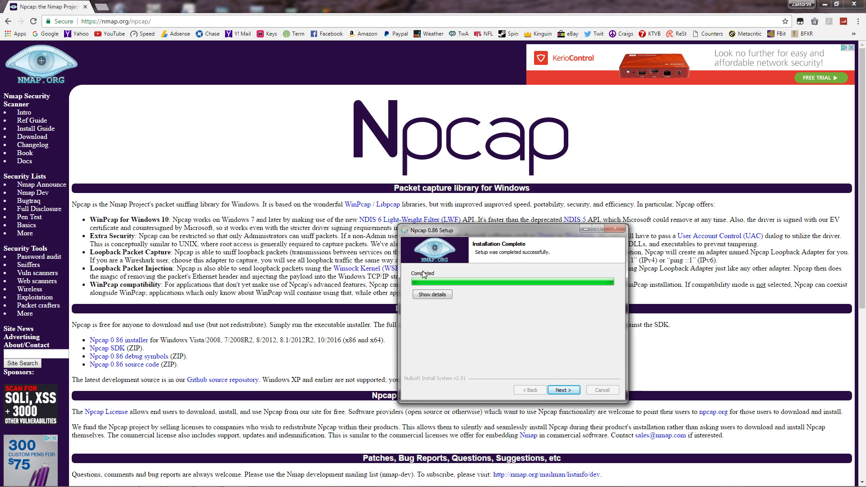
click(565, 390)
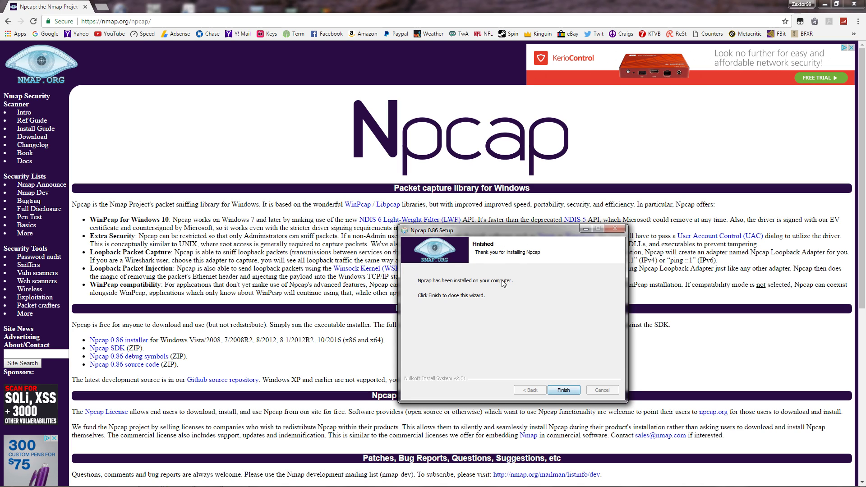
click(562, 391)
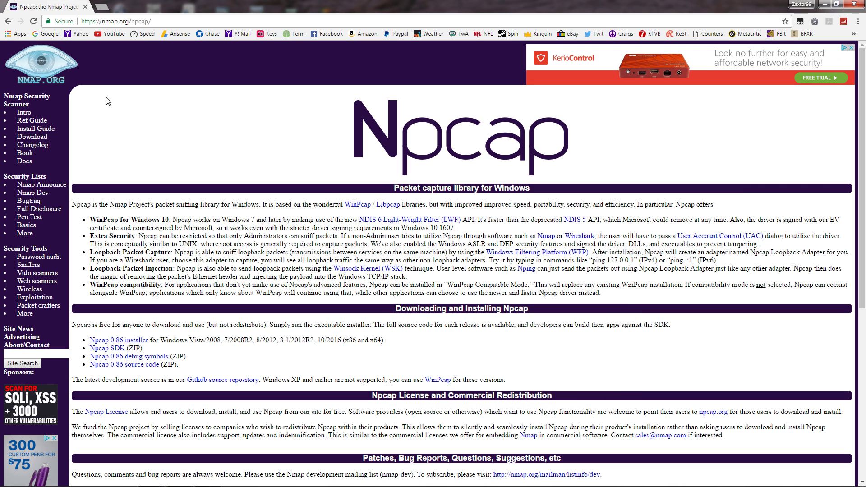
- Return to the MakeLobbiesGreatAgain README, review the install instructions and open the MLGA Releases page
click(7, 22)
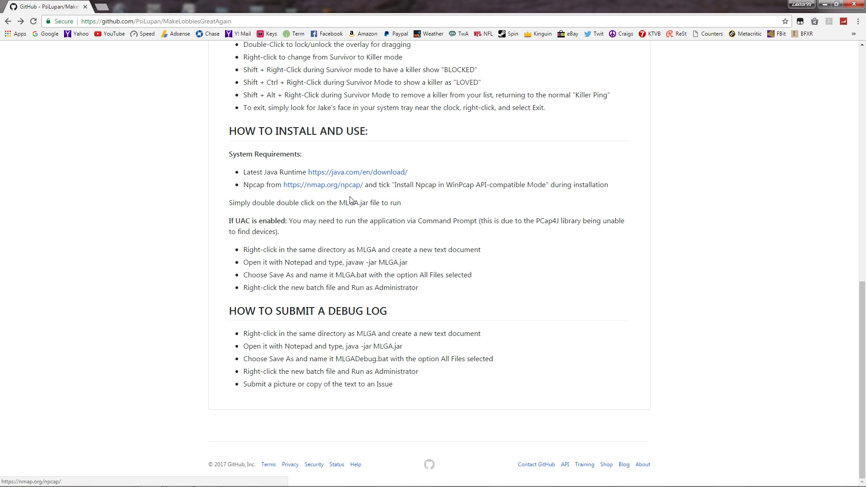
scroll(453, 200, up, 10)
scroll(453, 200, down, 12)
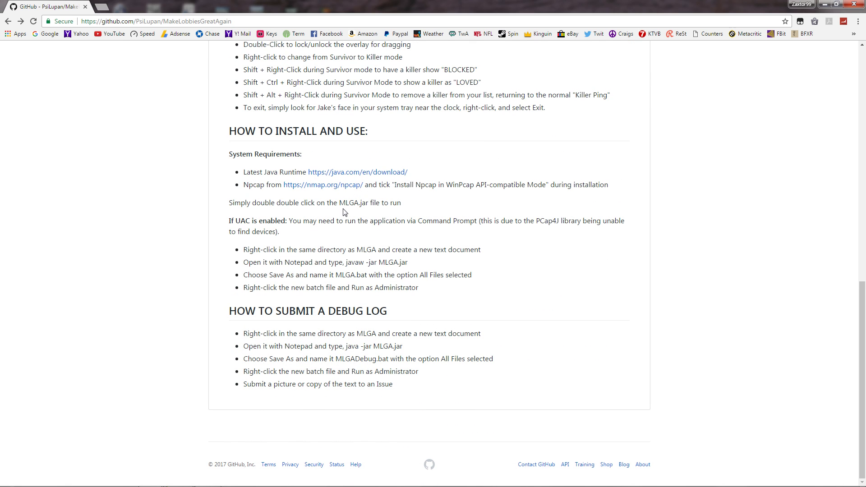
scroll(383, 212, up, 10)
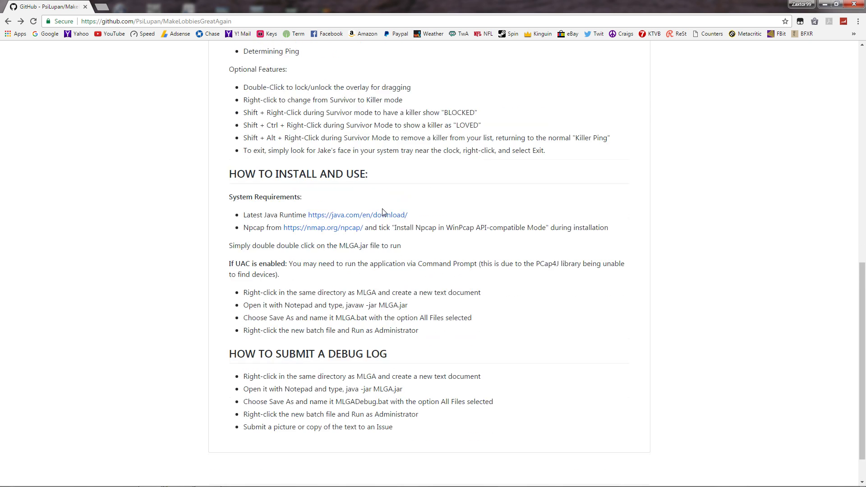
scroll(383, 212, up, 1)
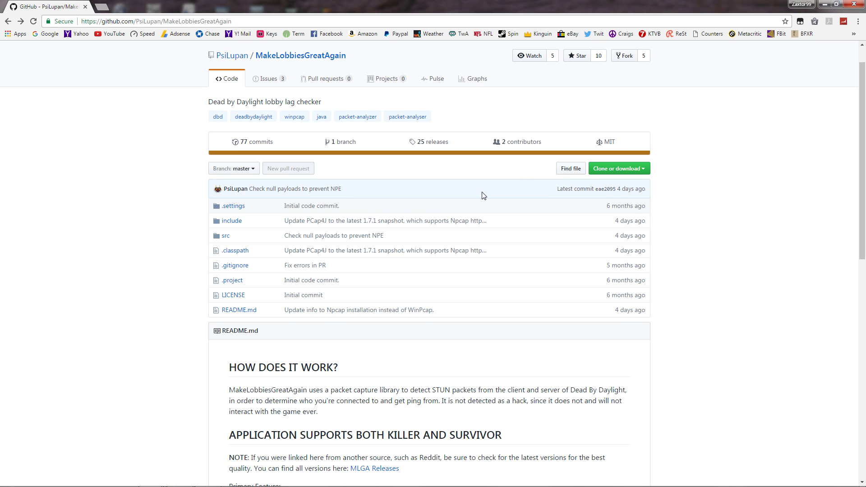
scroll(484, 195, down, 4)
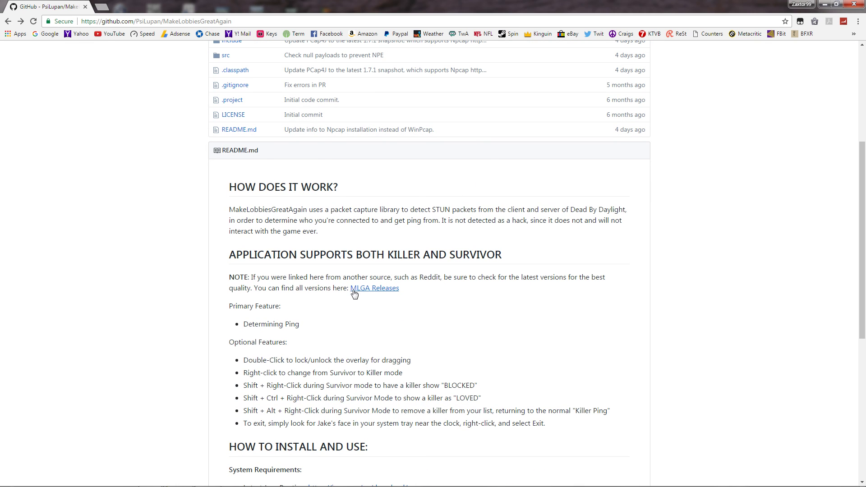
click(378, 291)
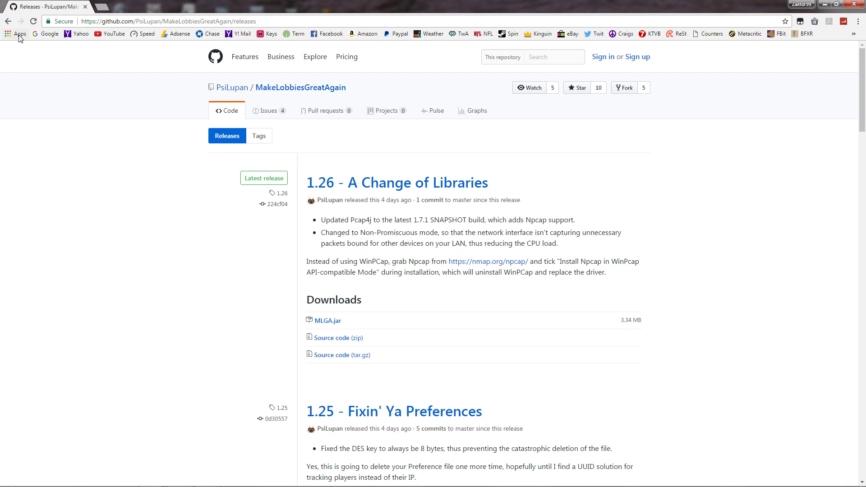
click(8, 21)
scroll(384, 249, down, 3)
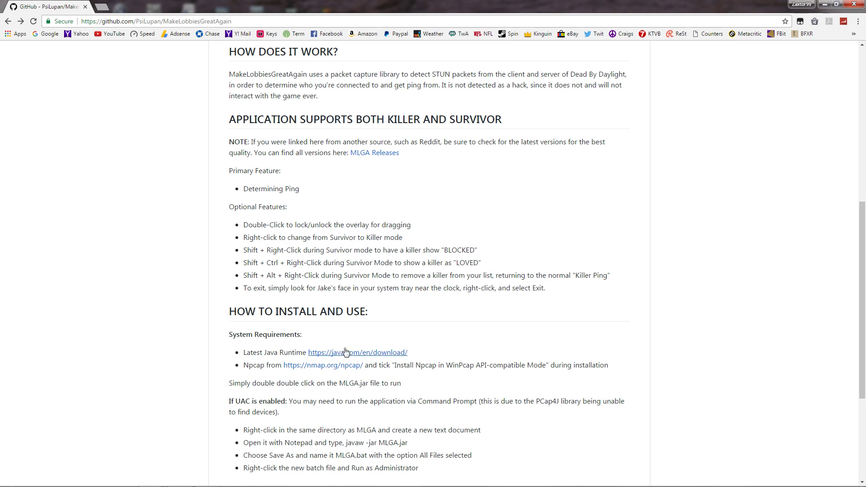
click(397, 154)
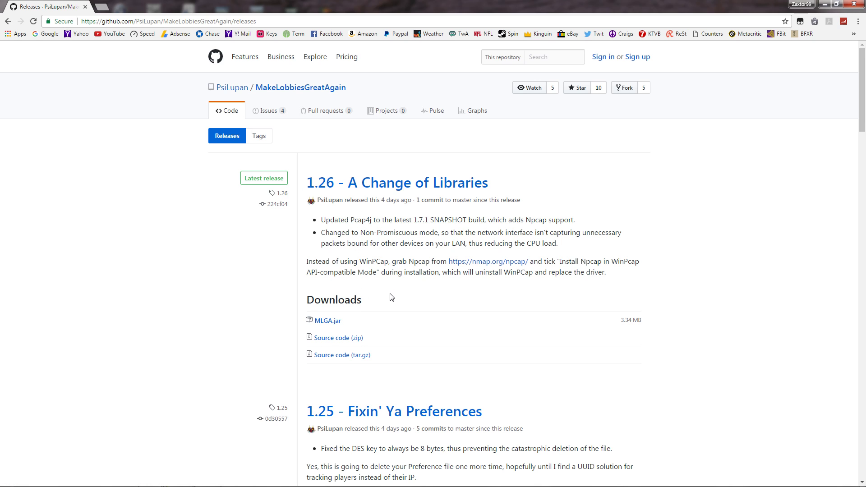
- Start downloading MLGA.jar from the 1.26 release and discard the download
click(328, 322)
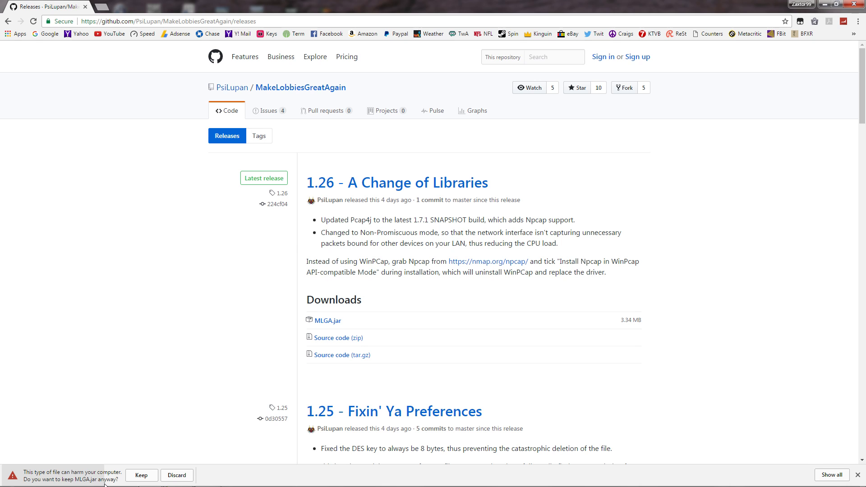
click(177, 475)
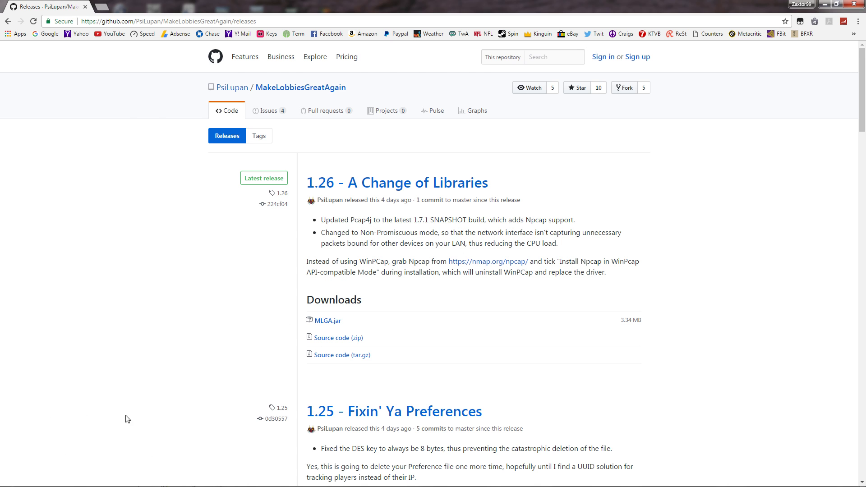
- Return to the MakeLobbiesGreatAgain README, check the Google results for "what is uac" and go back to the README
key(alt+Left)
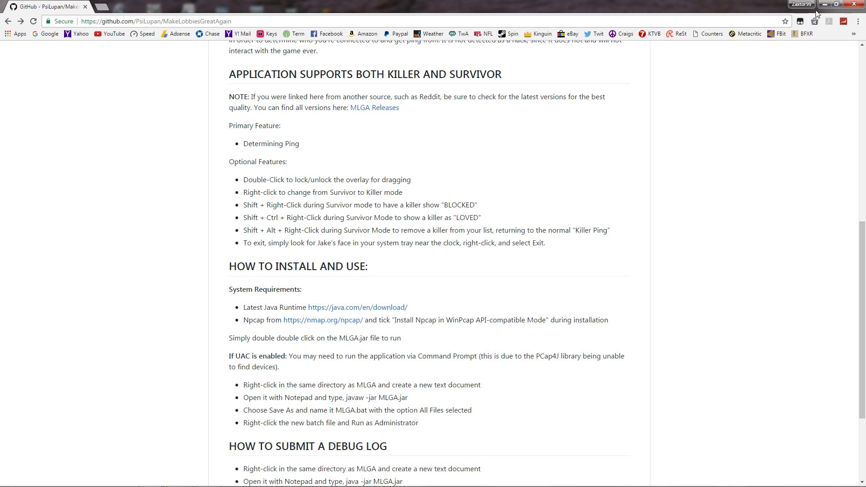
click(22, 21)
click(21, 22)
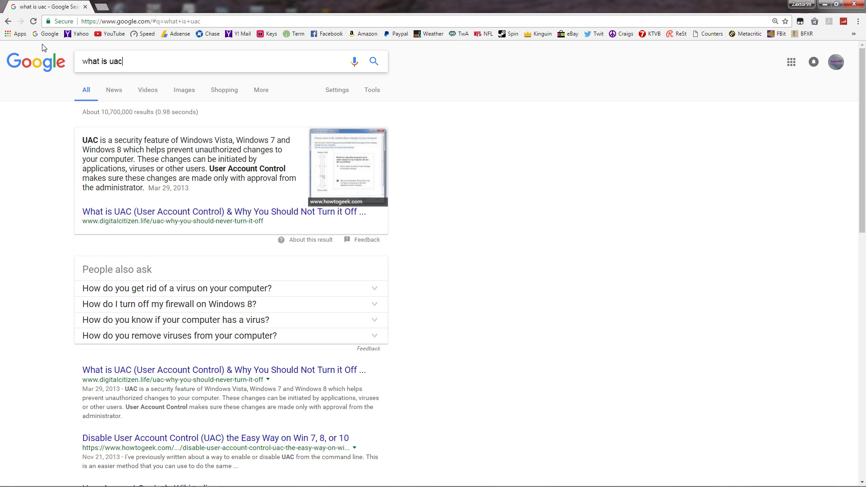
click(9, 22)
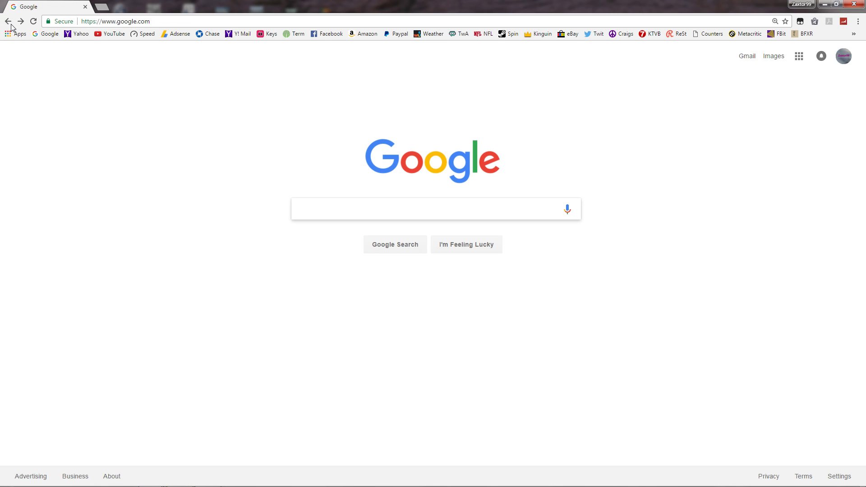
click(10, 22)
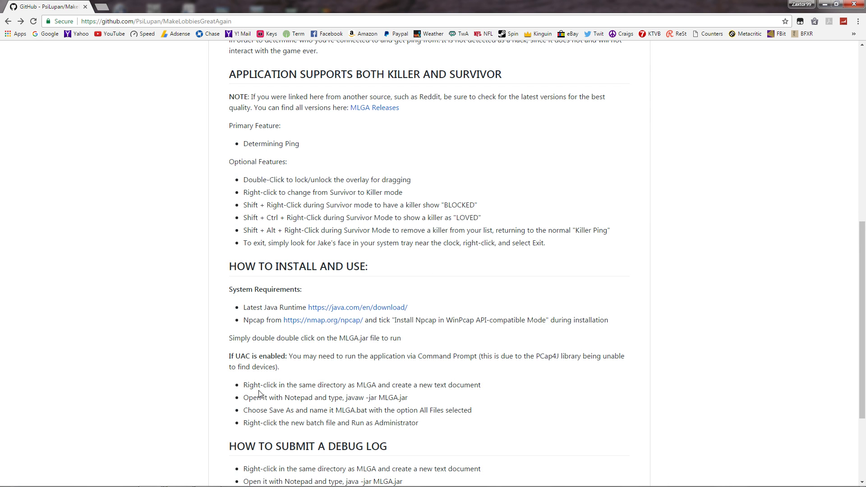
- Shrink the browser to a smaller window on the desktop with the README's UAC install instructions in view
click(836, 4)
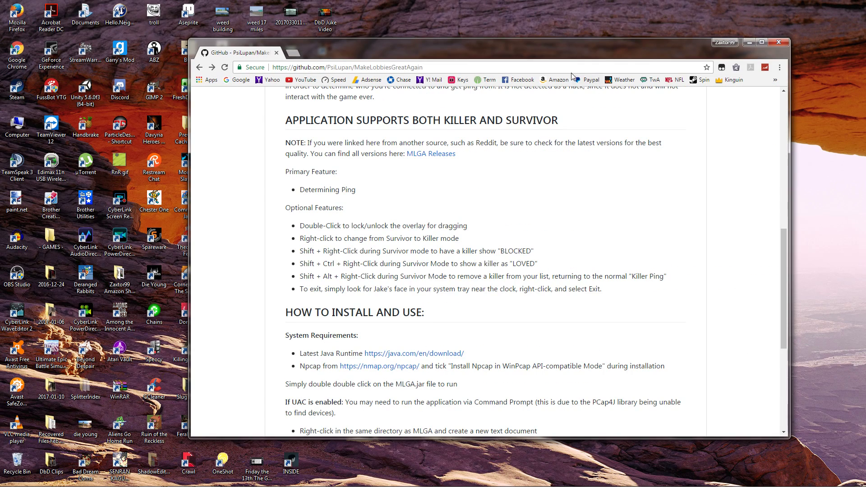
drag(564, 48, 413, 29)
scroll(455, 232, down, 3)
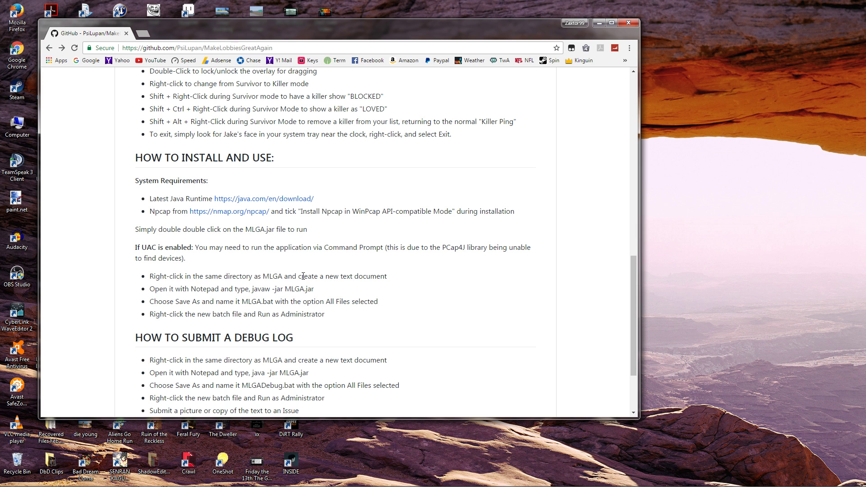
drag(391, 40, 444, 41)
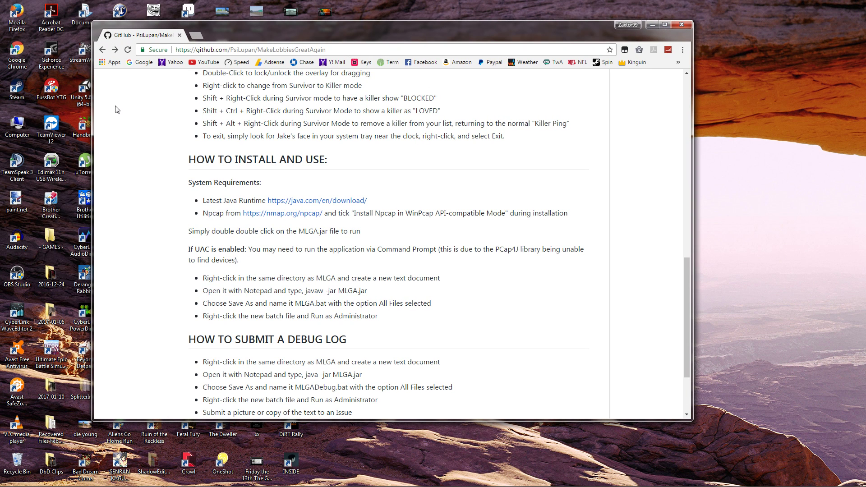
- Open the Downloads folder, place the MLGA.jar file on a free area of the desktop and close the folder window
double_click(17, 125)
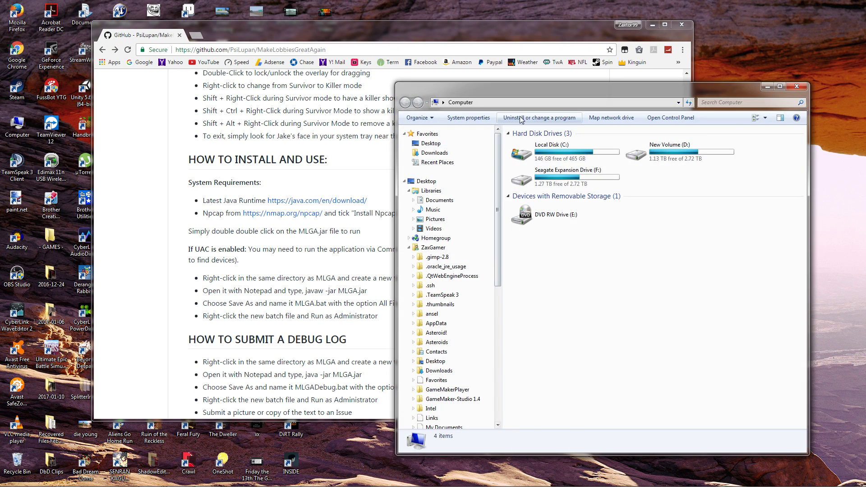
drag(536, 97, 320, 114)
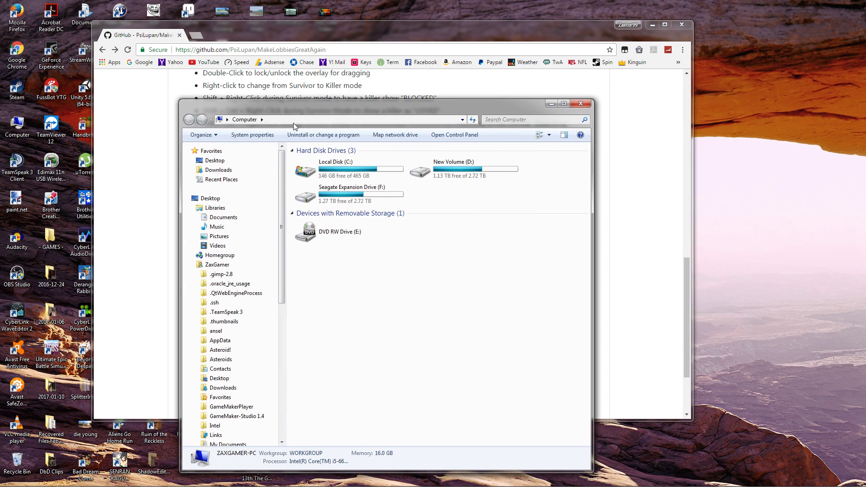
click(217, 170)
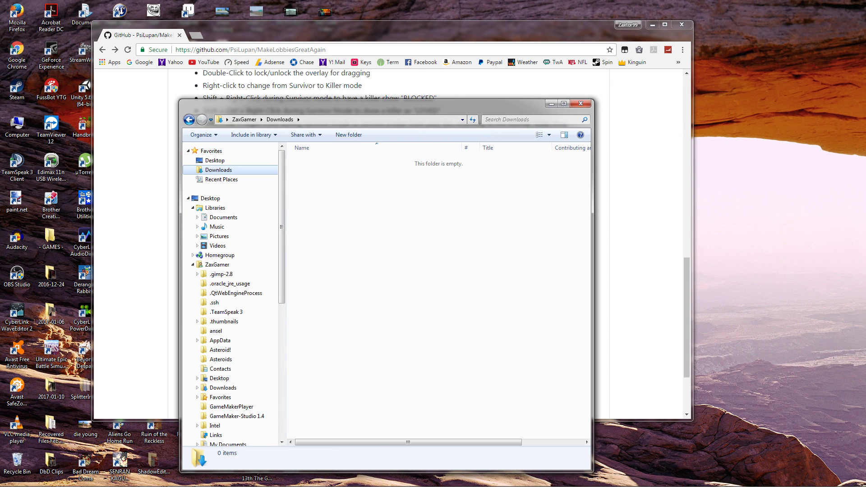
drag(632, 270, 757, 183)
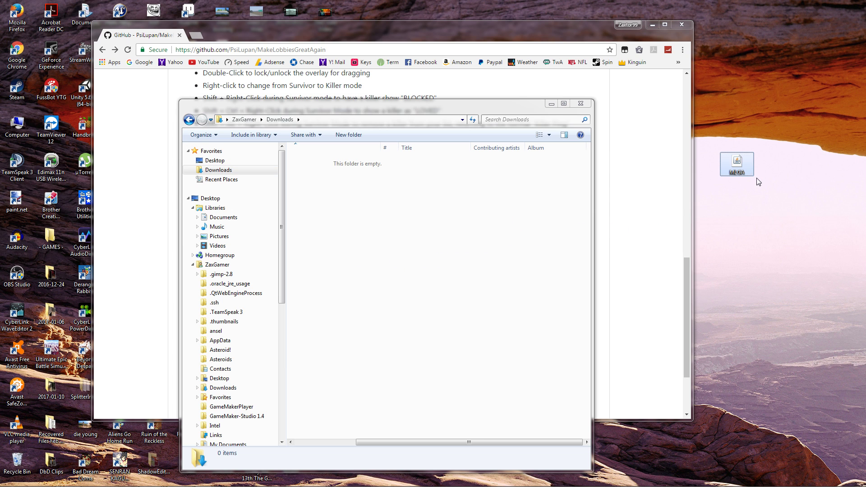
click(573, 105)
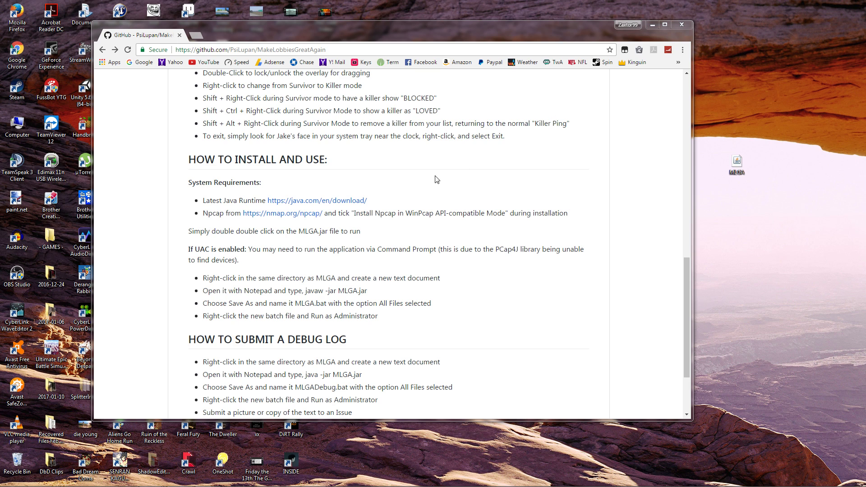
drag(740, 165, 741, 85)
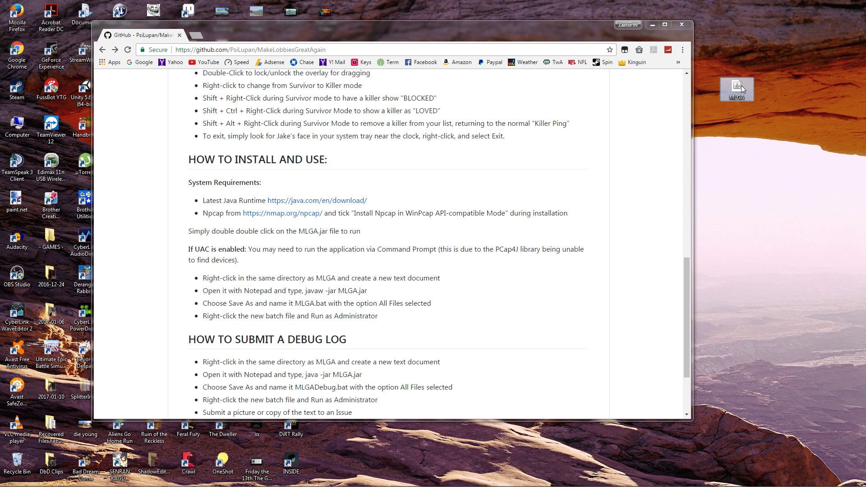
- Create a new text document on the desktop beneath the MLGA.jar file, keeping its default name
right_click(735, 130)
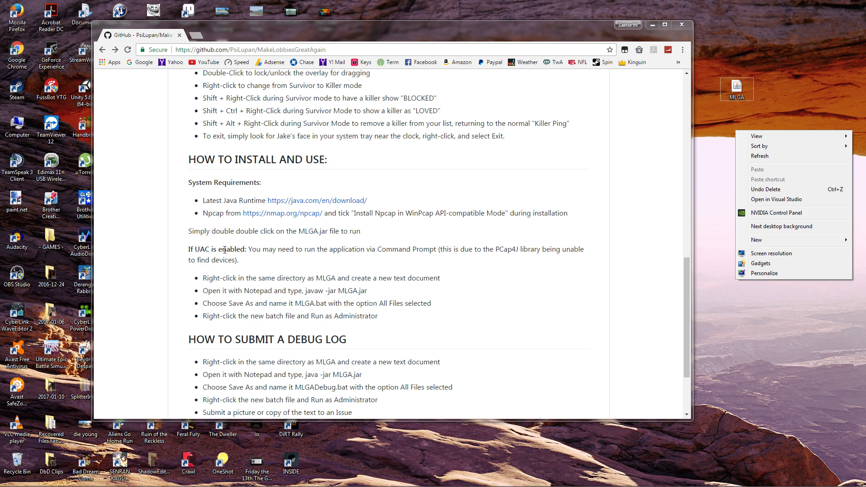
mouse_move(757, 240)
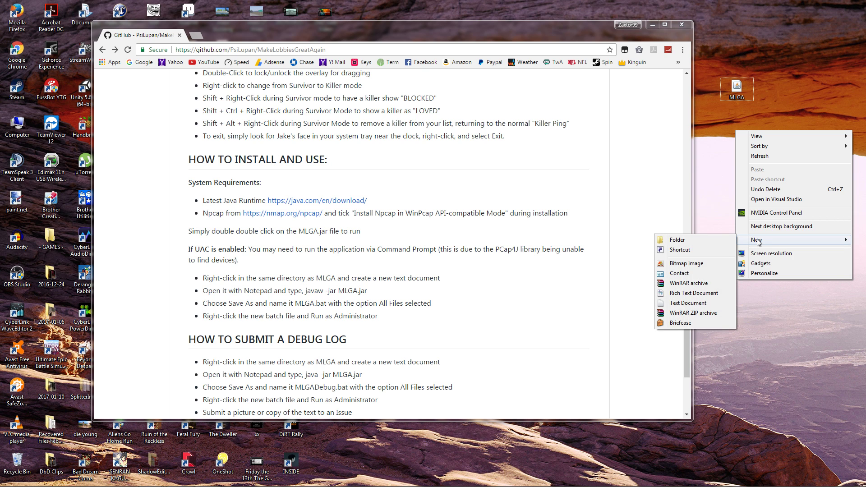
right_click(728, 157)
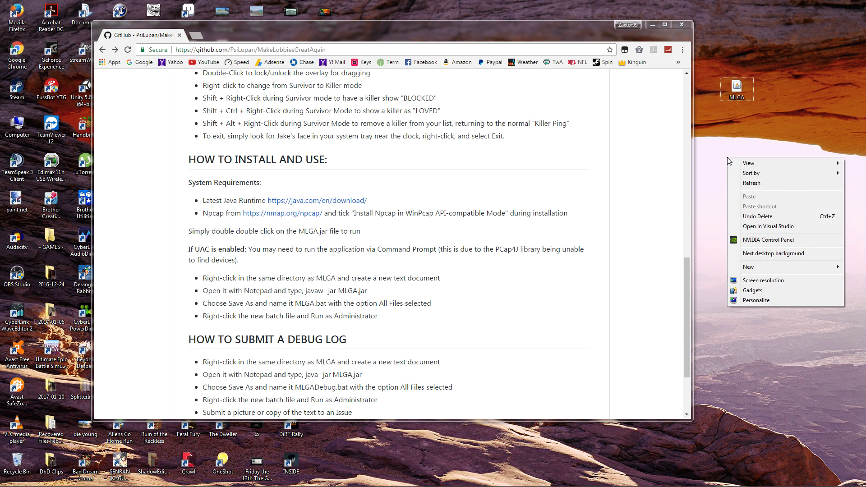
mouse_move(768, 269)
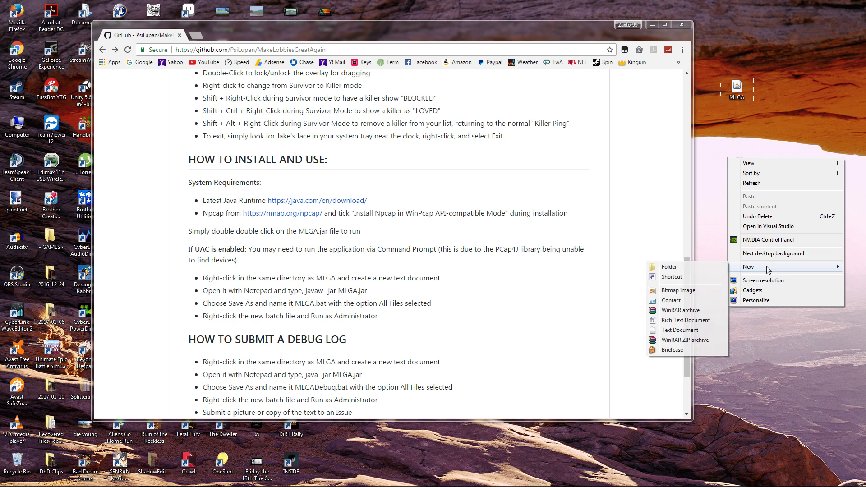
click(680, 330)
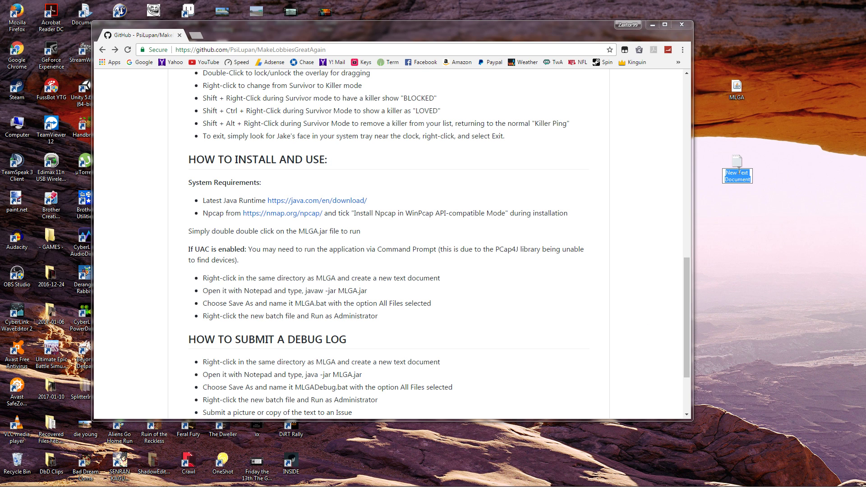
click(735, 167)
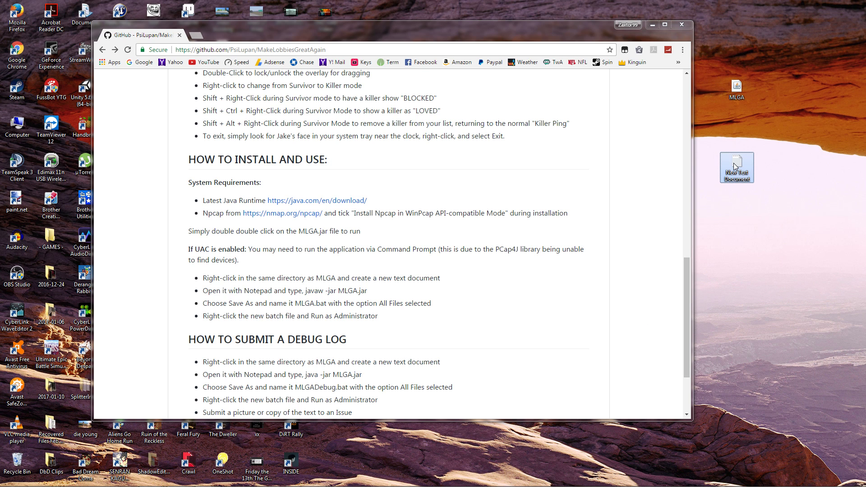
click(842, 148)
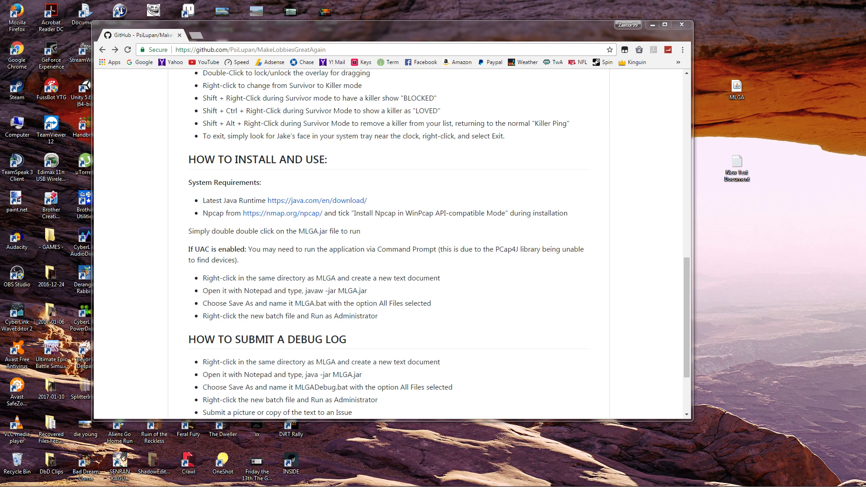
- Open the new text document beside the README and paste in the command "javaw -jar MLGA.jar" copied from the instructions
double_click(737, 164)
drag(560, 115, 750, 145)
drag(808, 203, 709, 193)
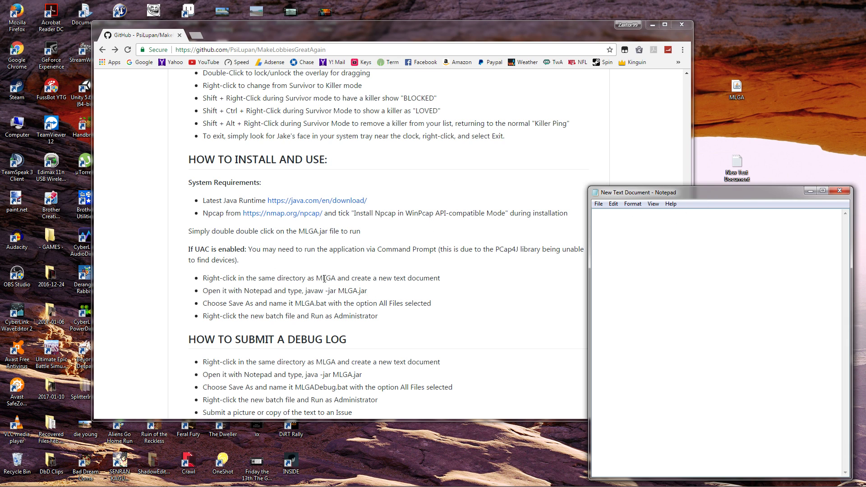
drag(306, 291, 367, 290)
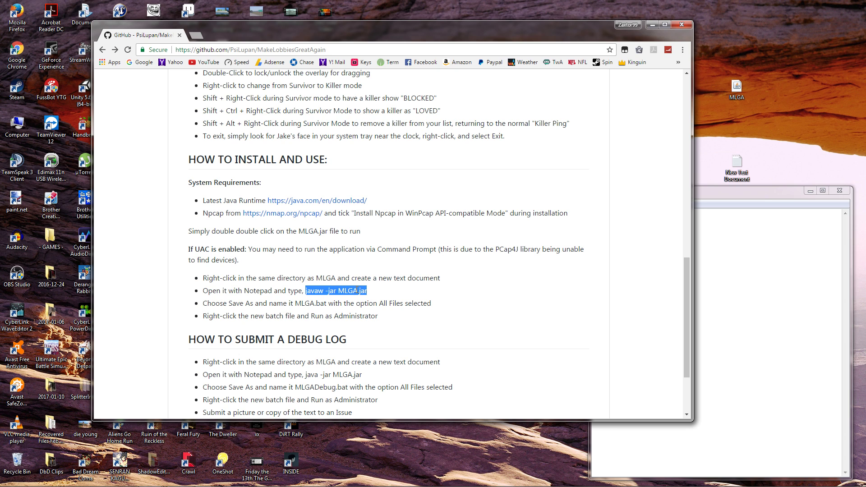
right_click(357, 291)
click(456, 294)
click(736, 248)
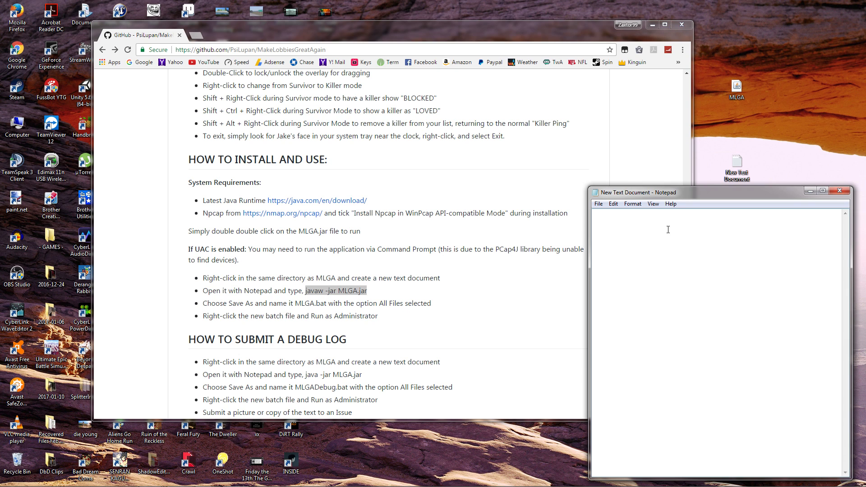
key(ctrl+v)
- Save the document to the desktop as MLGA.bat with file type All Files, and close Notepad
click(598, 204)
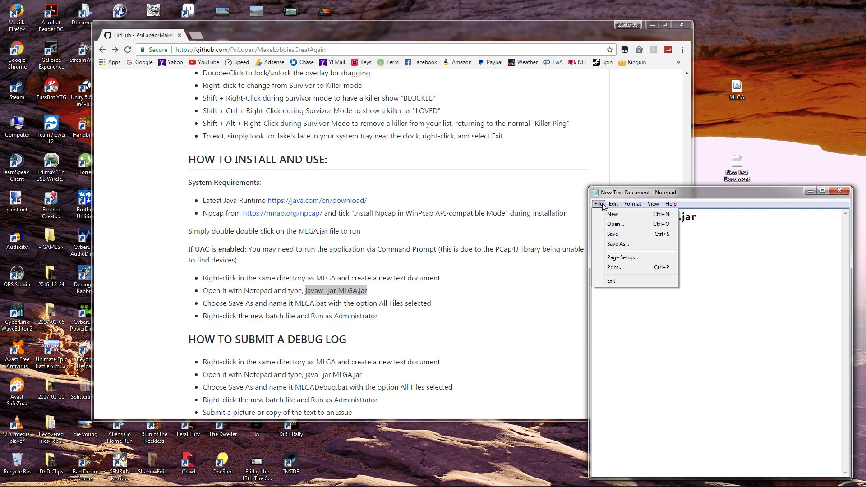
click(617, 244)
mouse_move(682, 218)
mouse_down()
mouse_move(704, 215)
mouse_move(682, 215)
mouse_up()
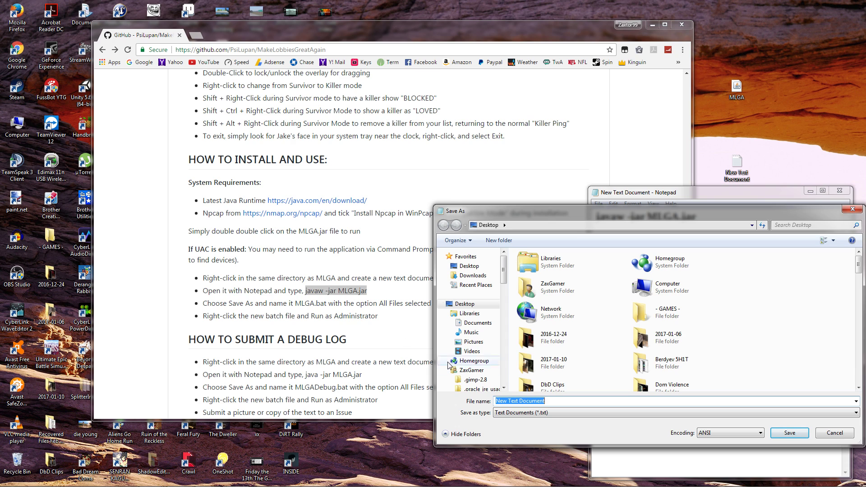
text(MLGA)
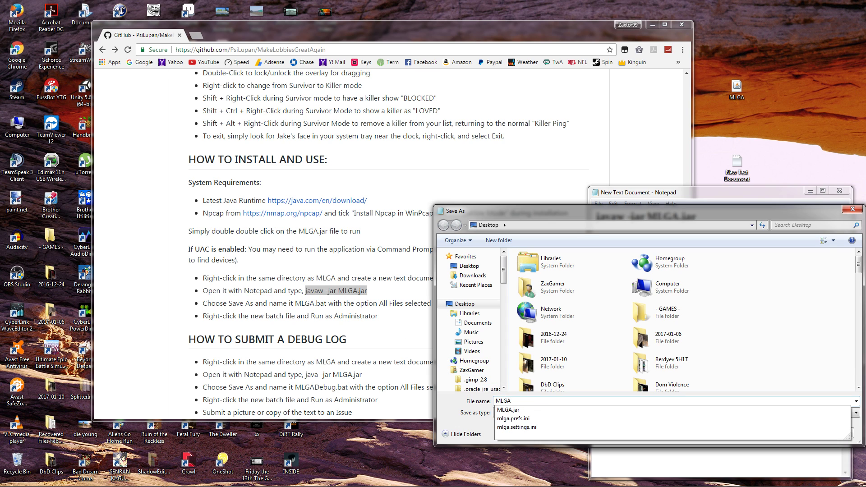
text(.bat)
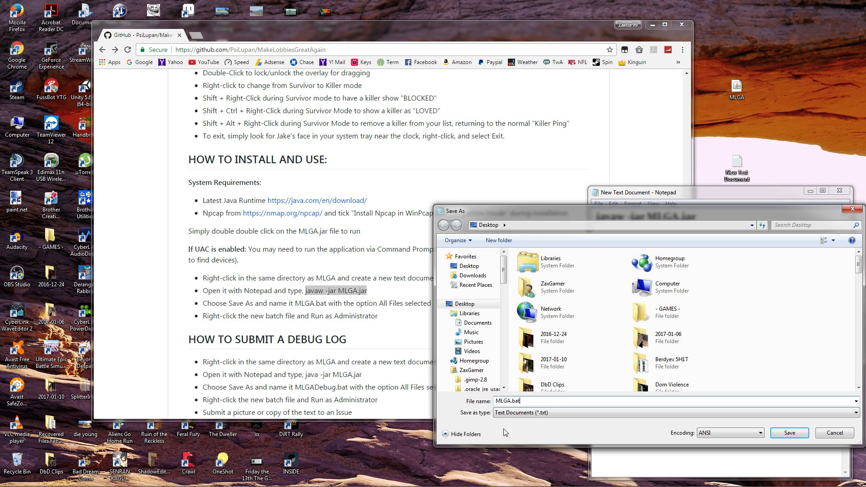
click(515, 414)
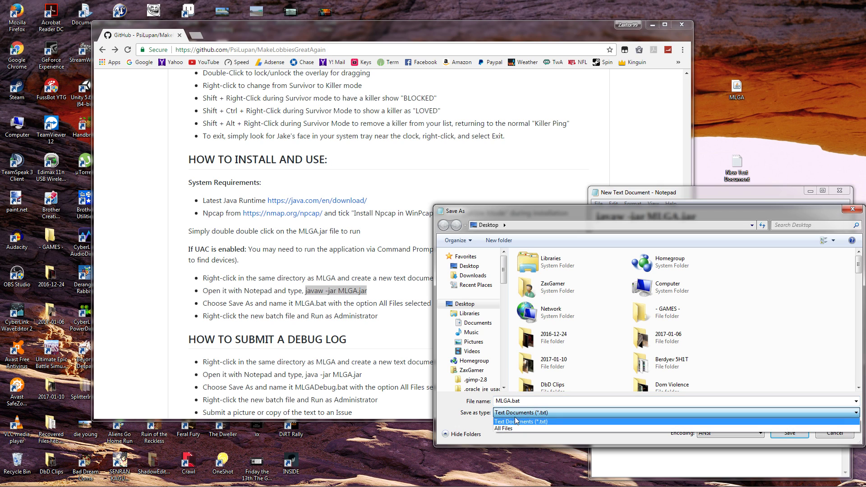
click(518, 427)
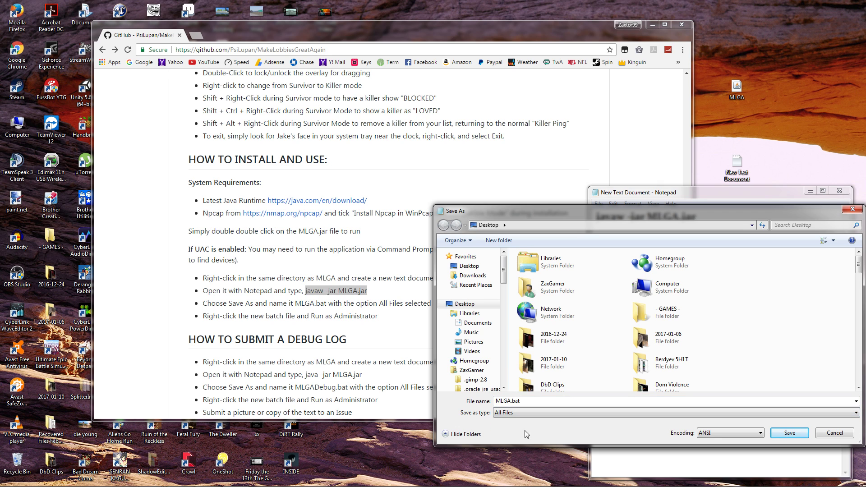
click(801, 433)
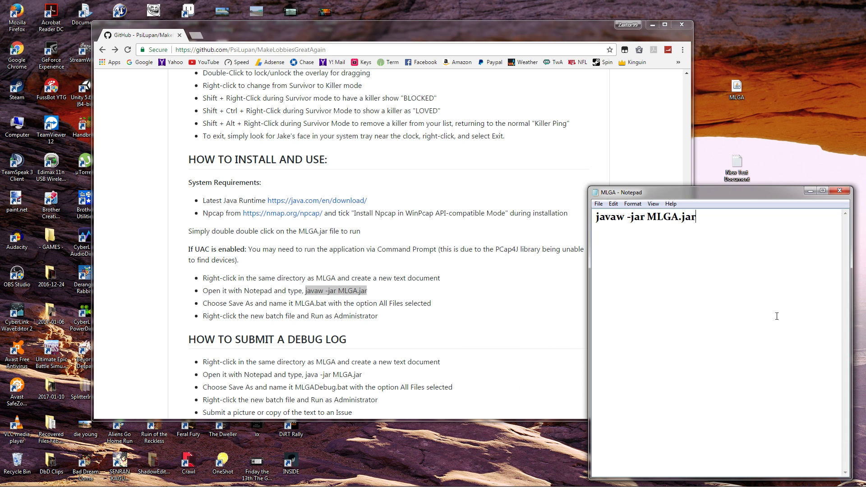
click(839, 191)
- Delete the leftover empty New Text Document from the desktop
click(740, 167)
right_click(742, 171)
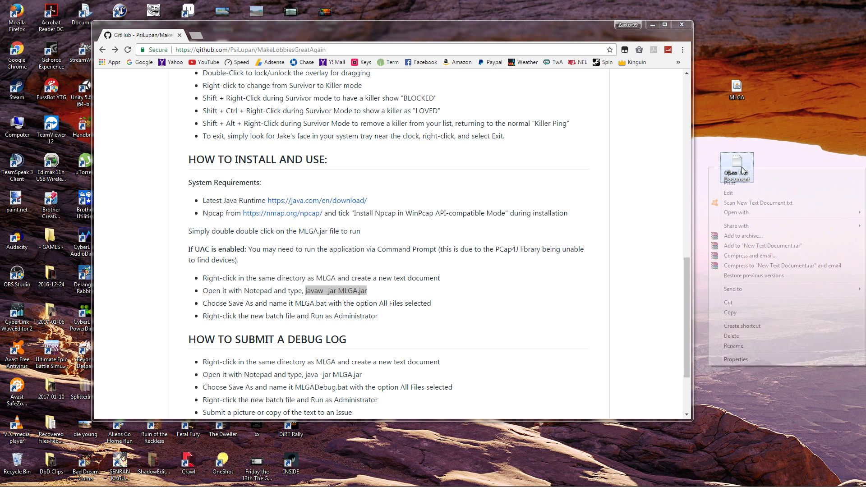
click(740, 336)
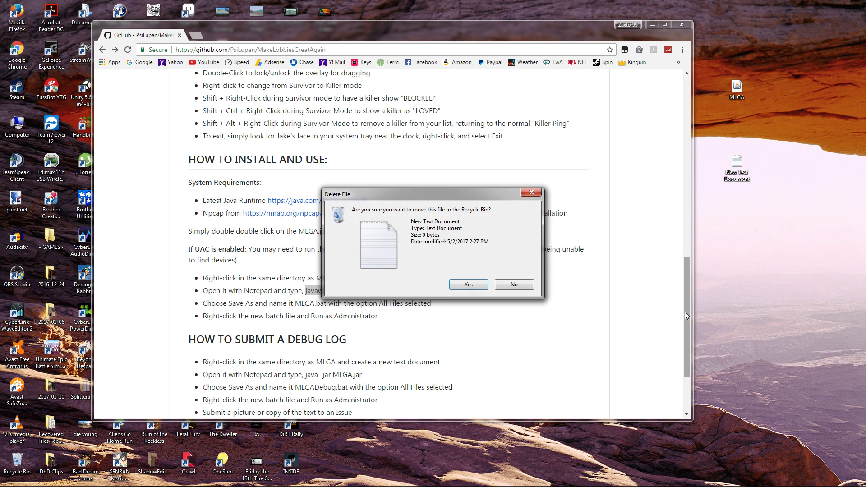
click(468, 285)
- Move the browser window out of the way and place the MLGA.bat file directly beneath MLGA.jar on the desktop
click(438, 39)
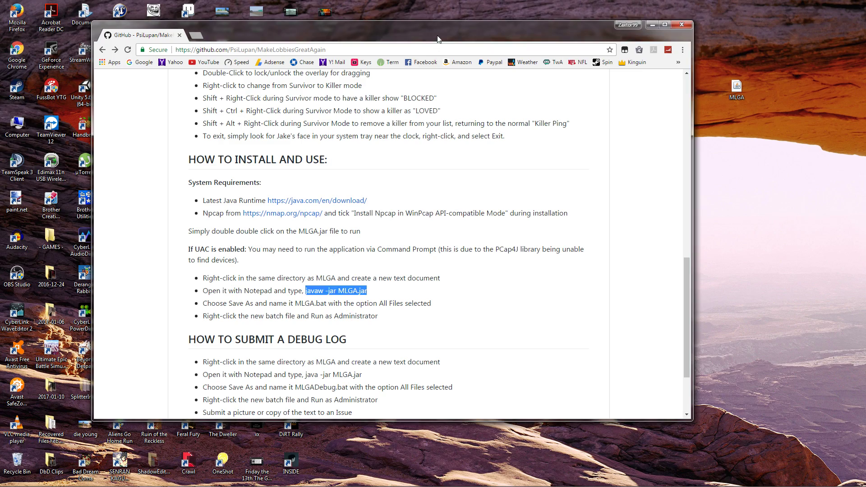
drag(437, 39, 560, 448)
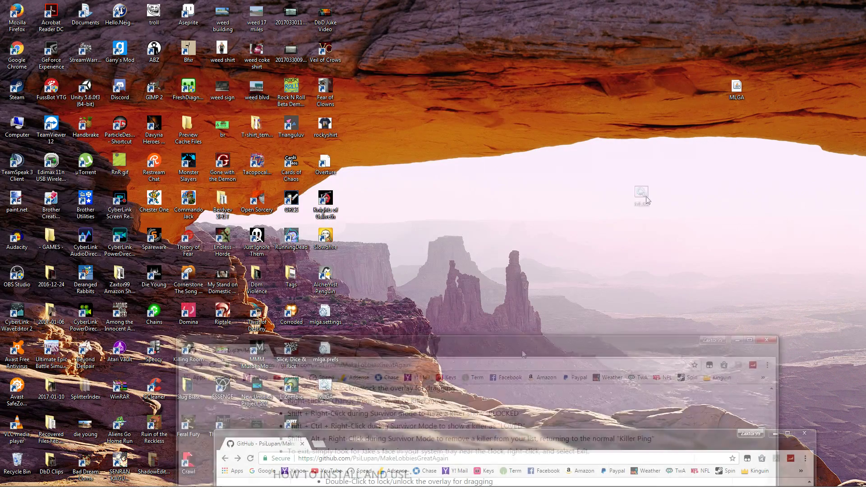
drag(733, 156, 734, 158)
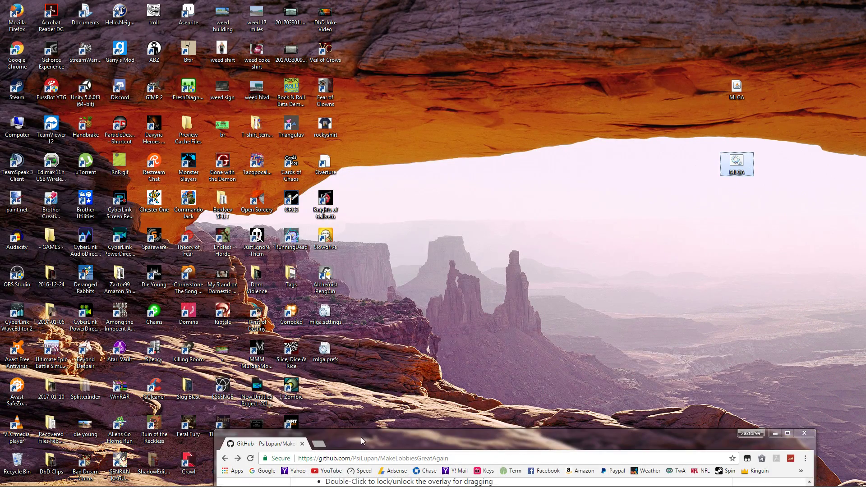
- Bring the browser window with the install instructions back into full view and move MLGA.bat up closer beneath MLGA.jar
drag(361, 437, 221, 27)
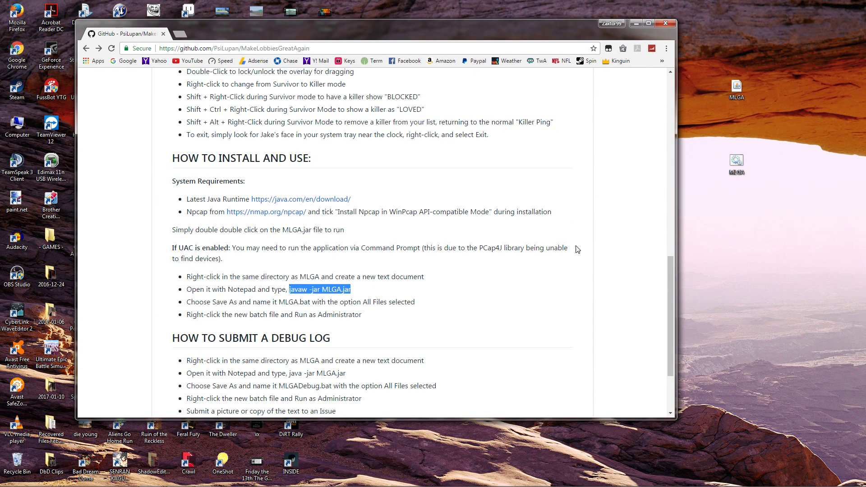
drag(733, 163, 732, 127)
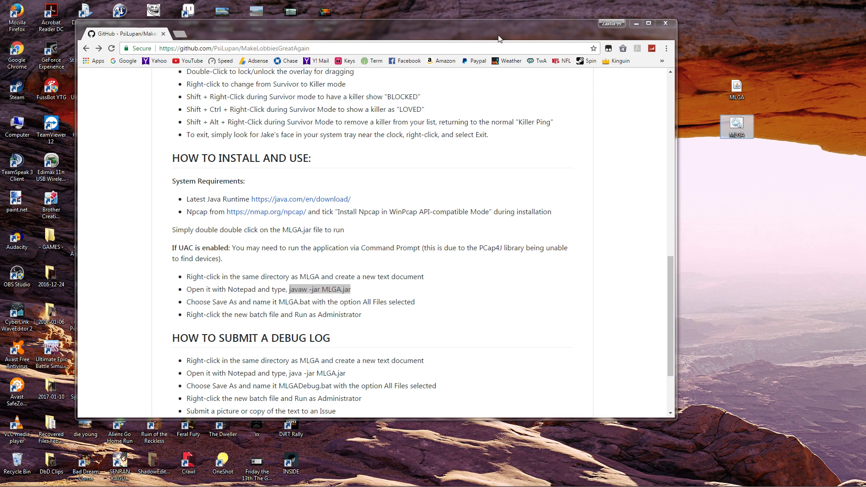
drag(499, 39, 533, 63)
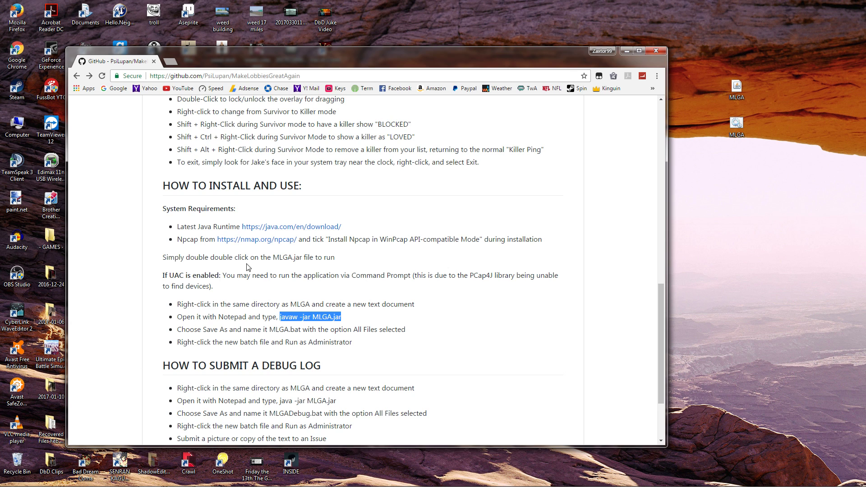
- Close the browser and move MLGA.jar and MLGA.bat to the desktop's right edge, with the batch file below the jar
click(658, 54)
drag(724, 86, 794, 42)
drag(736, 123, 805, 128)
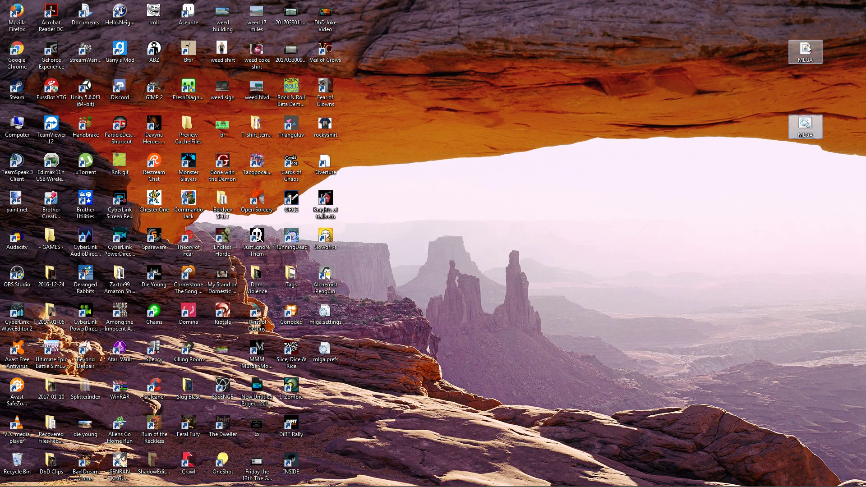
- Launch MLGA.jar, check the available LAN IPs in the network device window, and start it with 192.168.1.162
double_click(808, 49)
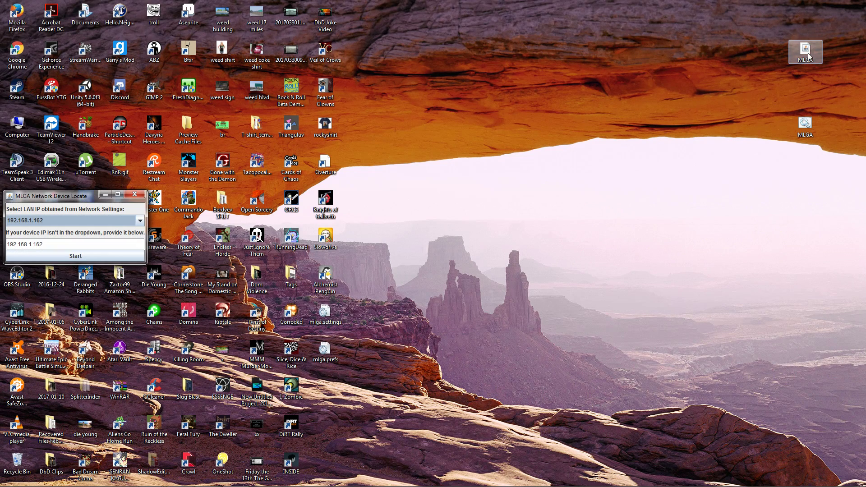
drag(61, 199, 664, 61)
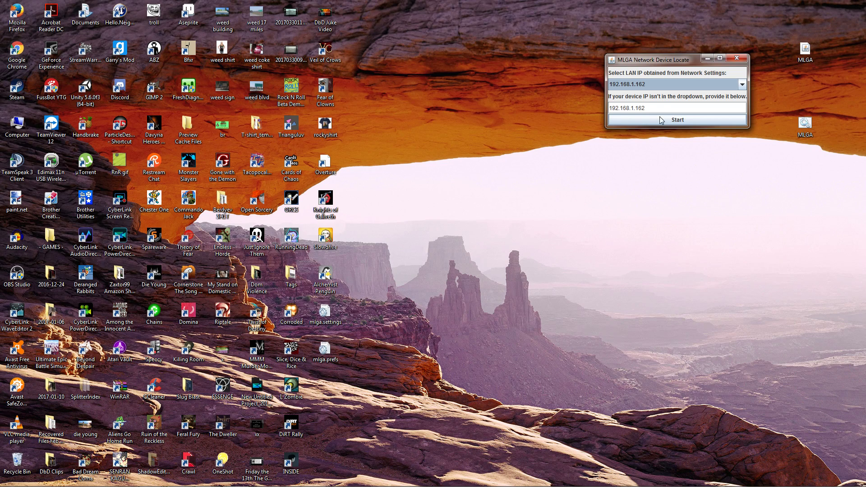
click(742, 85)
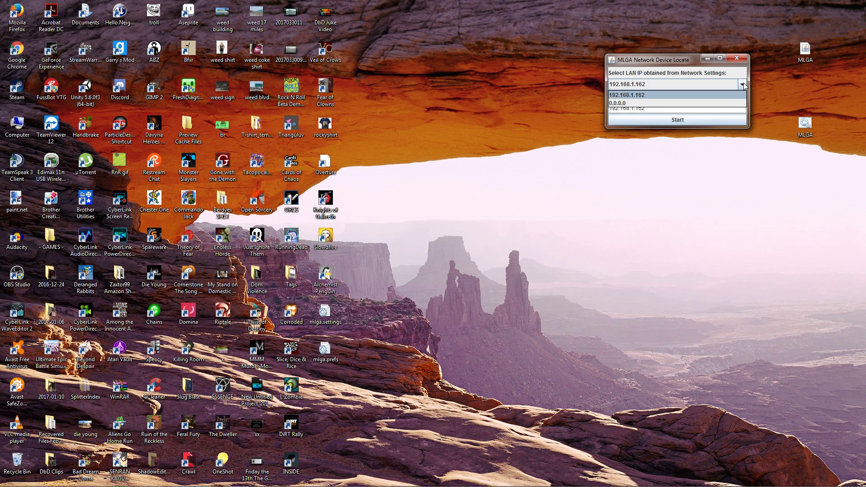
click(743, 86)
click(743, 86)
click(743, 85)
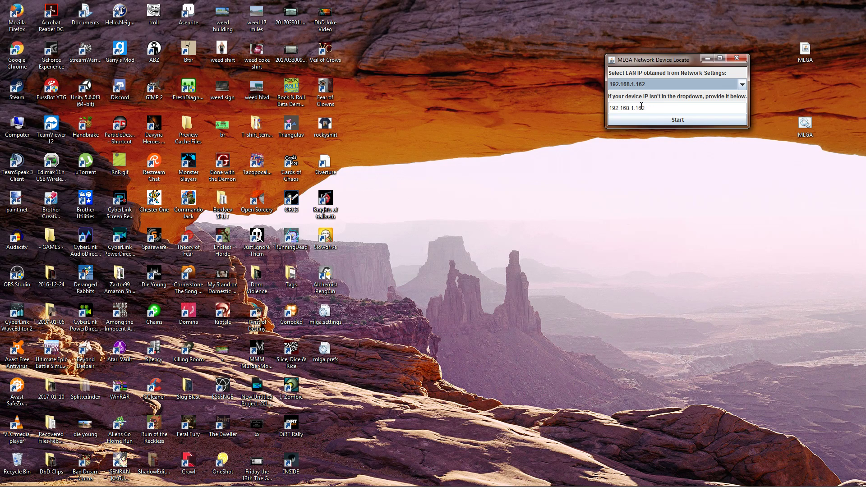
click(671, 120)
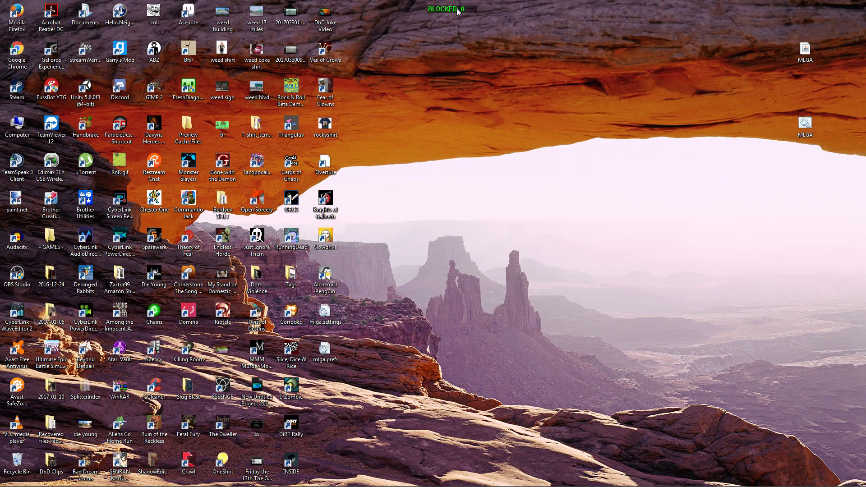
- Return to the MakeLobbiesGreatAgain GitHub page and review the optional overlay features for survivor and killer modes
key(alt+Tab)
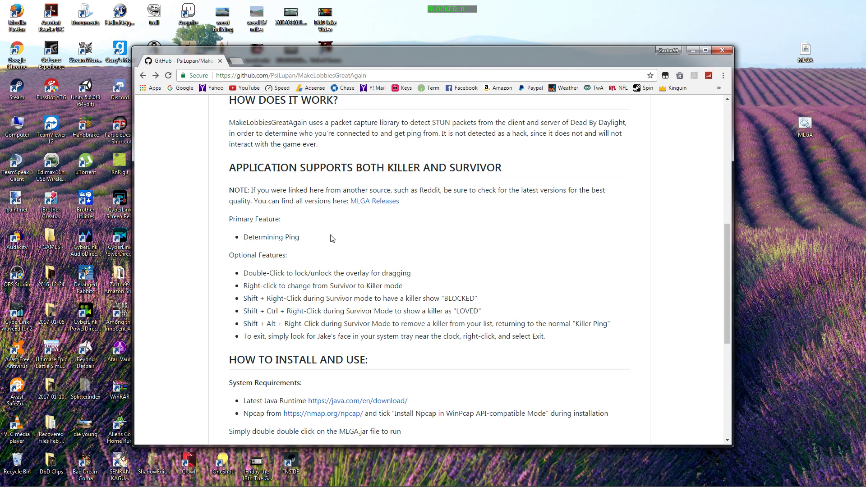
scroll(336, 274, down, 2)
scroll(280, 325, up, 1)
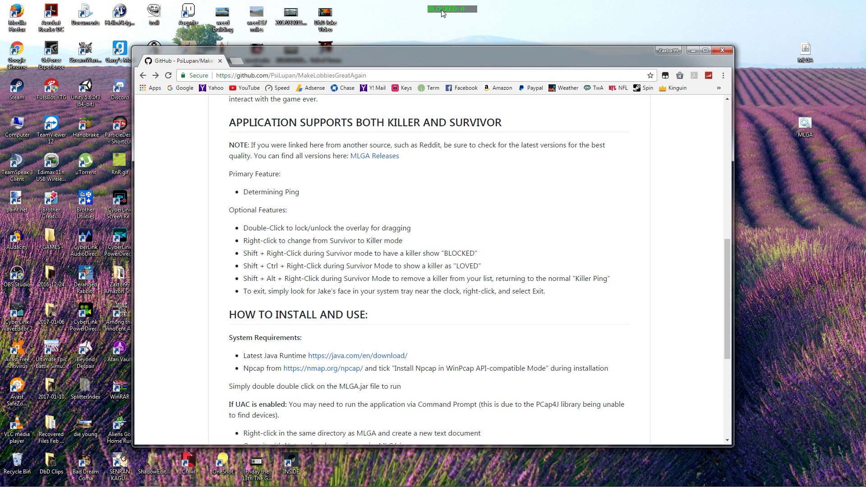
- Shift the unlocked MLGA overlay slightly along the screen's upper edge, lock it in place, and close the browser
mouse_move(442, 13)
mouse_down()
mouse_move(533, 22)
mouse_move(468, 17)
mouse_move(497, 26)
mouse_move(435, 12)
mouse_move(456, 22)
mouse_move(440, 24)
mouse_up()
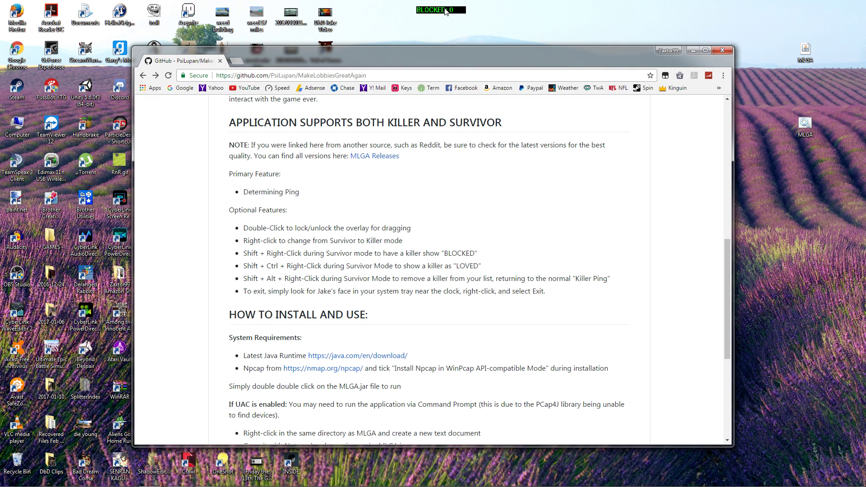
double_click(445, 12)
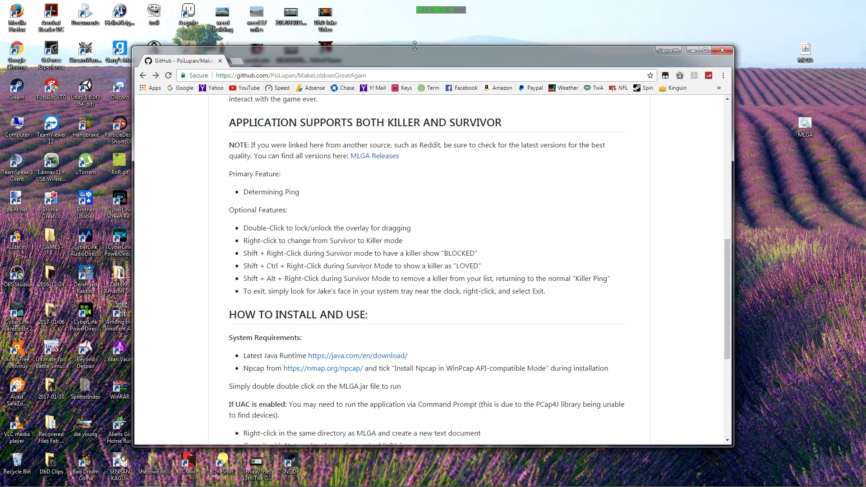
click(722, 50)
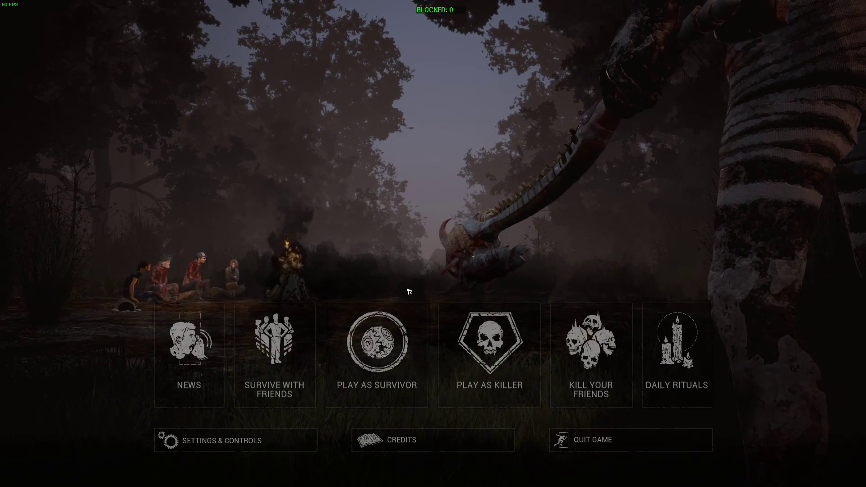
- Switch to Dead by Daylight, enter the survivor mode, and start joining a lobby with the overlay running
click(396, 357)
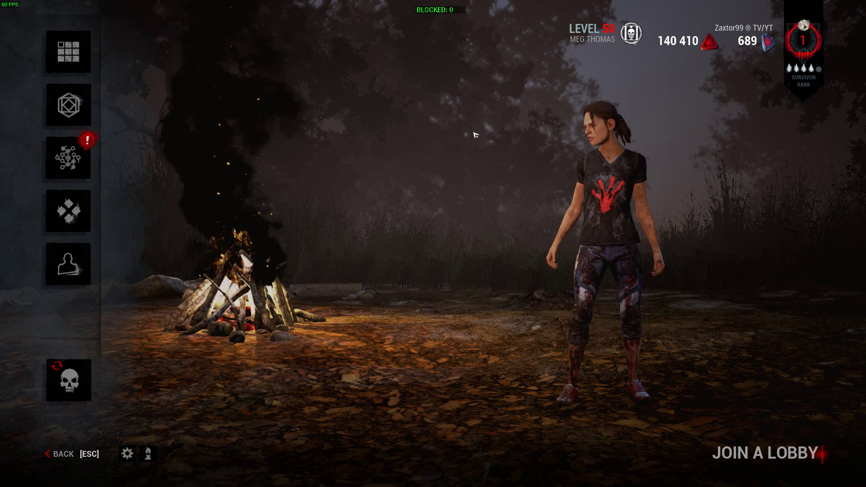
click(743, 454)
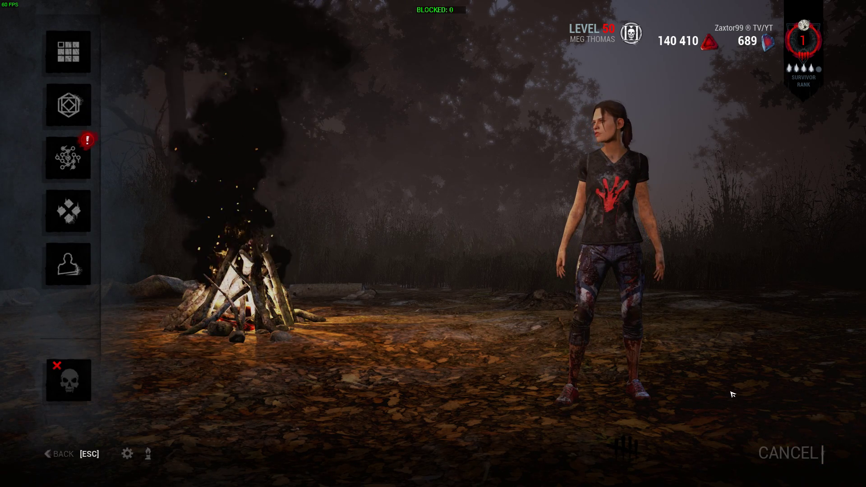